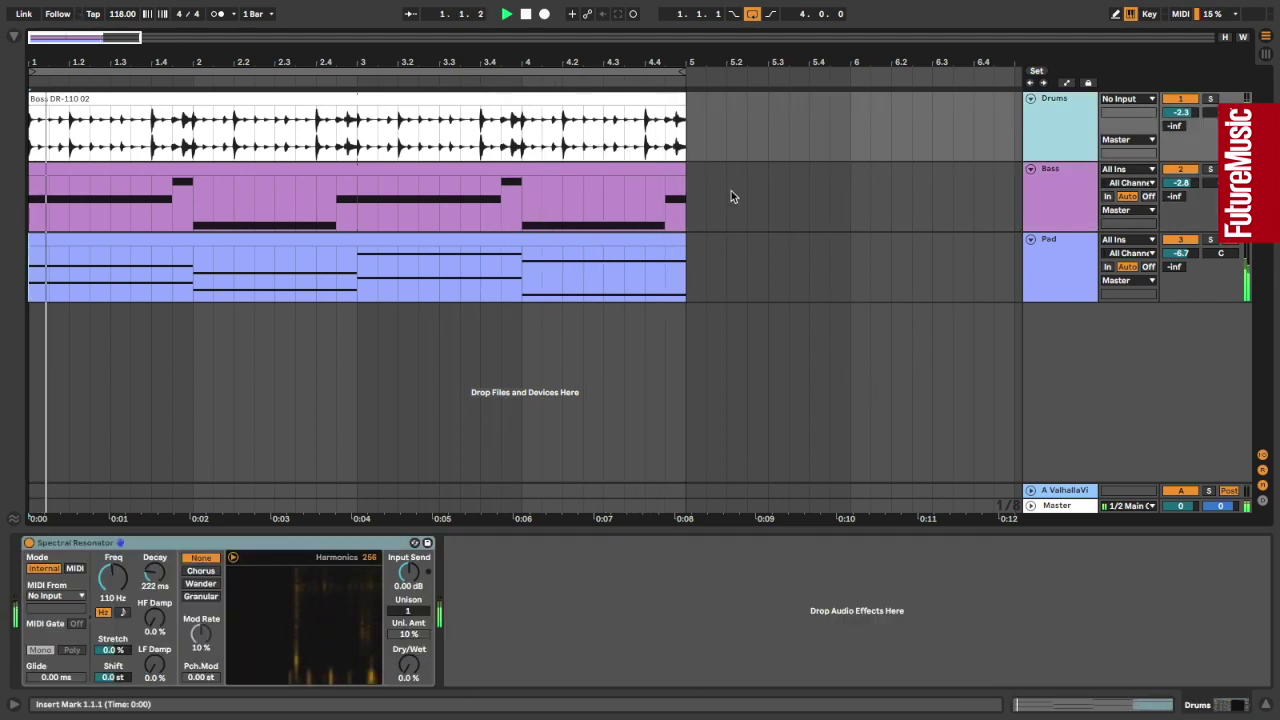
# Step: Solo the Drums track and raise its Spectral Resonator's Dry/Wet to 68%
pyautogui.click(1210, 99)
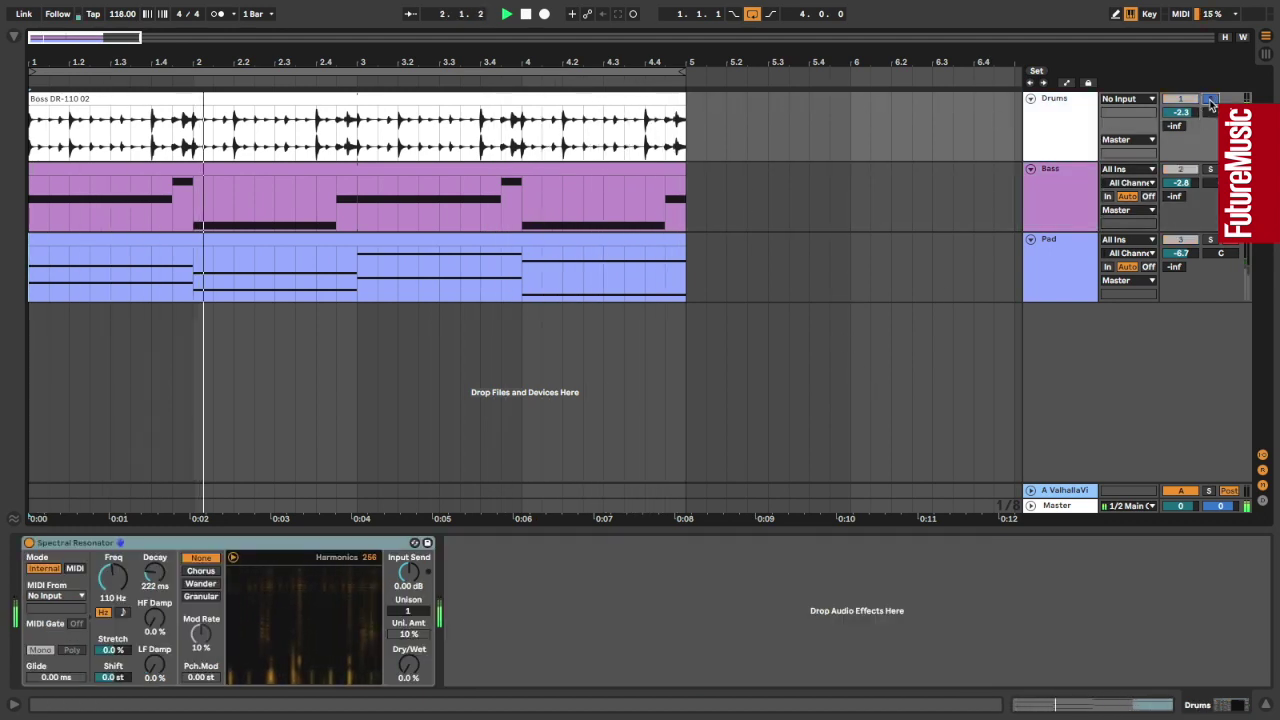
pyautogui.moveTo(408, 668); pyautogui.dragTo(408, 615)
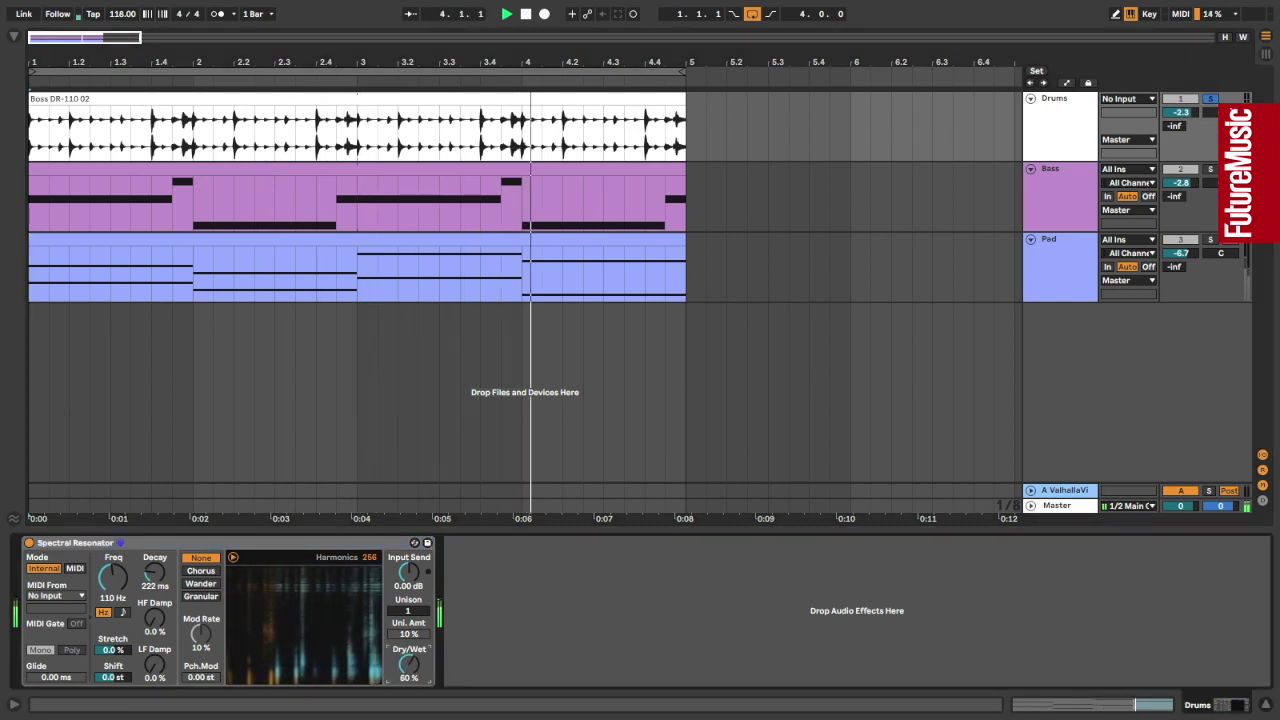
pyautogui.moveTo(408, 665); pyautogui.dragTo(408, 663)
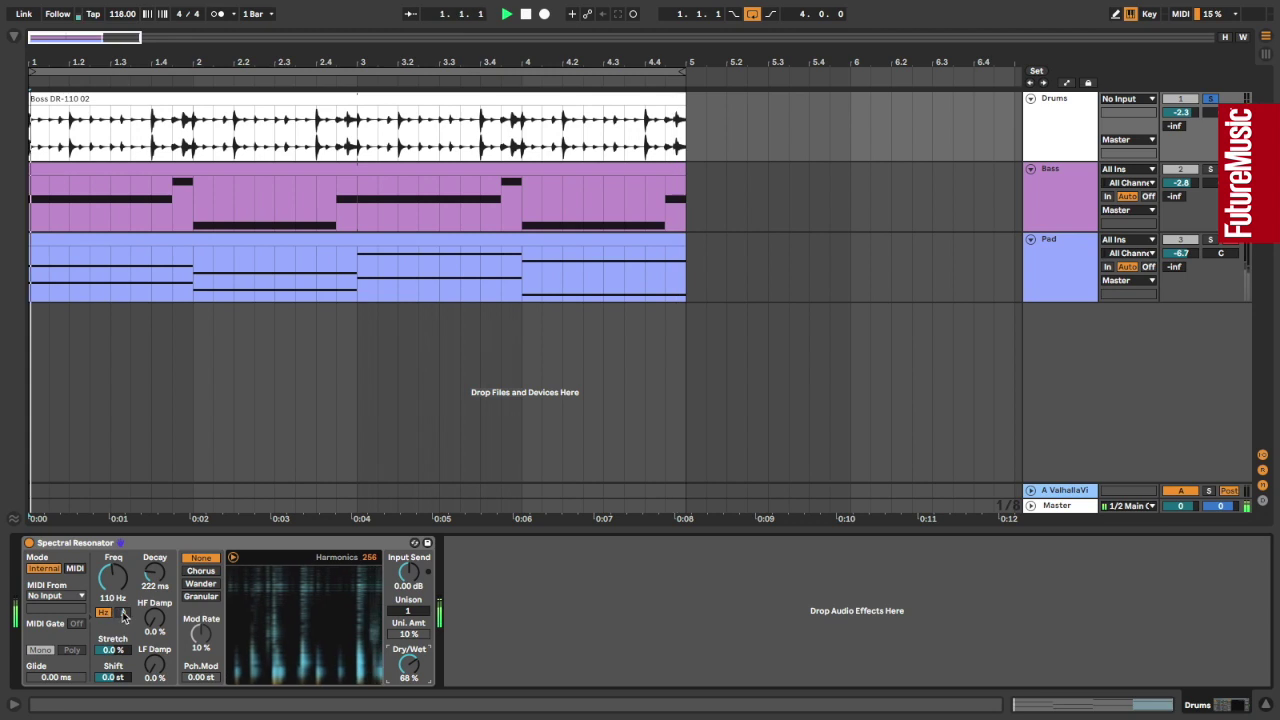
# Step: Switch the resonator's frequency to note values, tune it to D#3, and set Decay to 912 ms
pyautogui.click(122, 612)
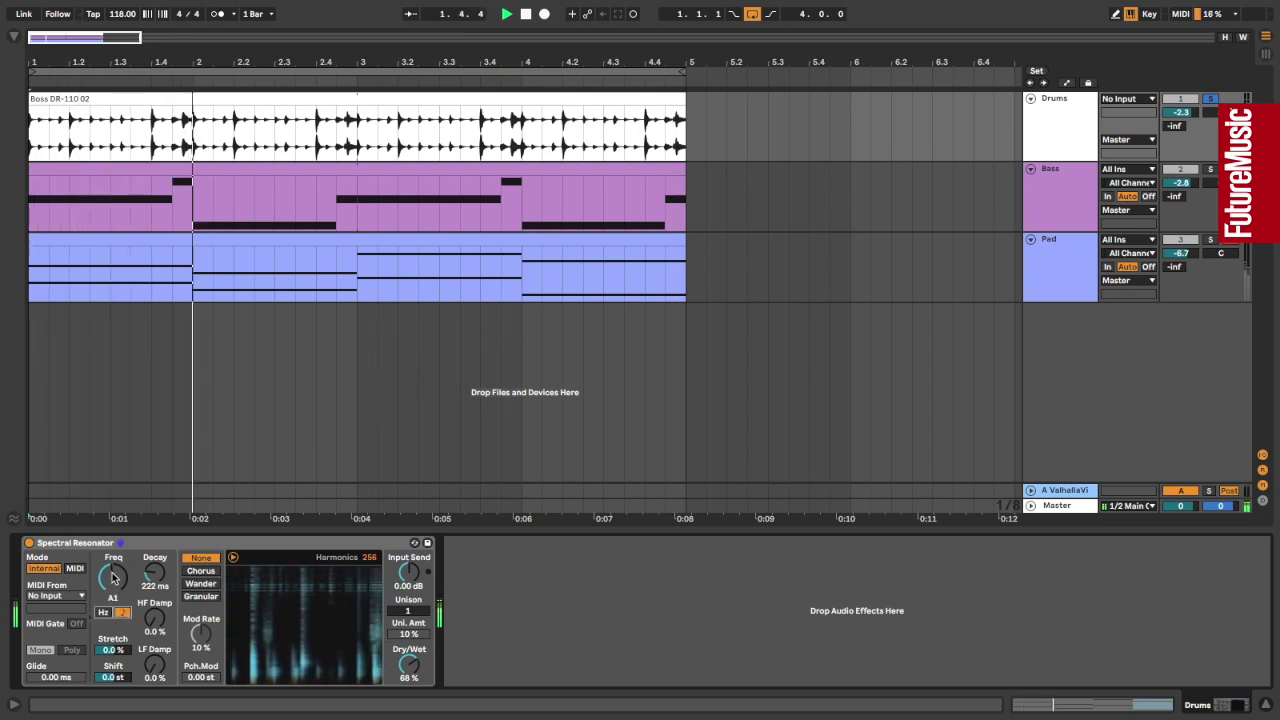
pyautogui.moveTo(113, 577); pyautogui.dragTo(155, 560)
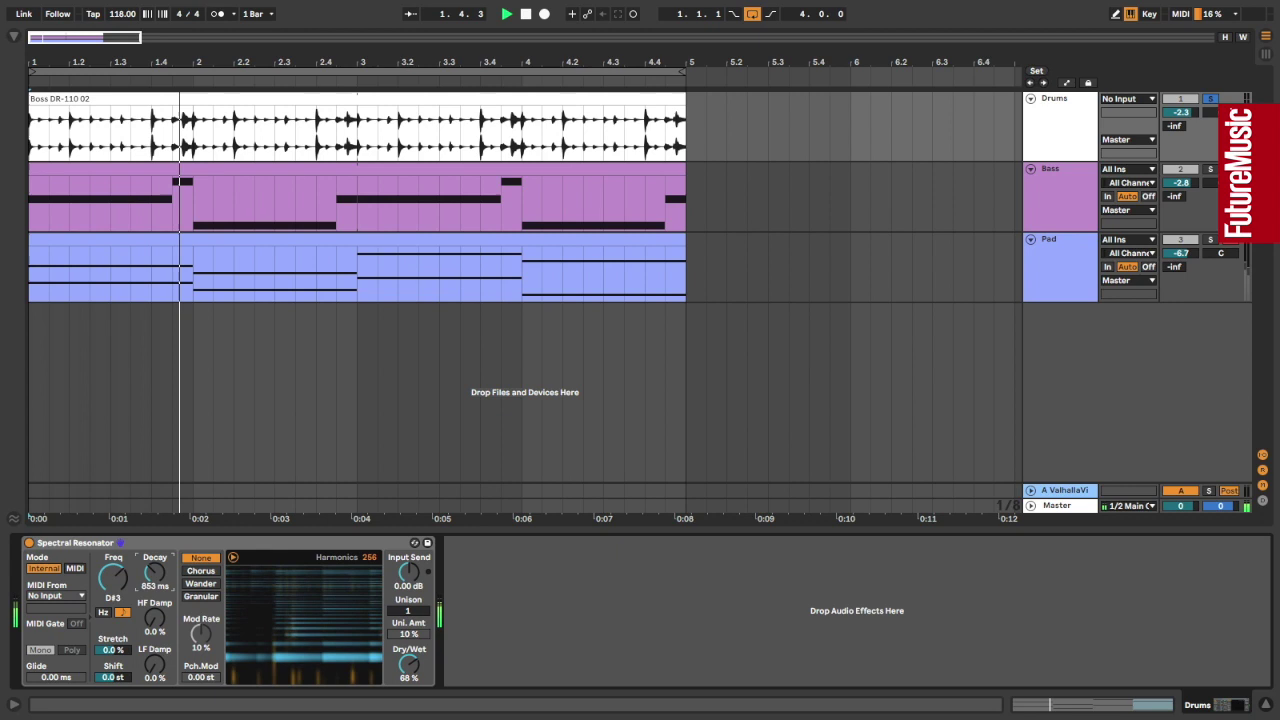
pyautogui.doubleClick(153, 575)
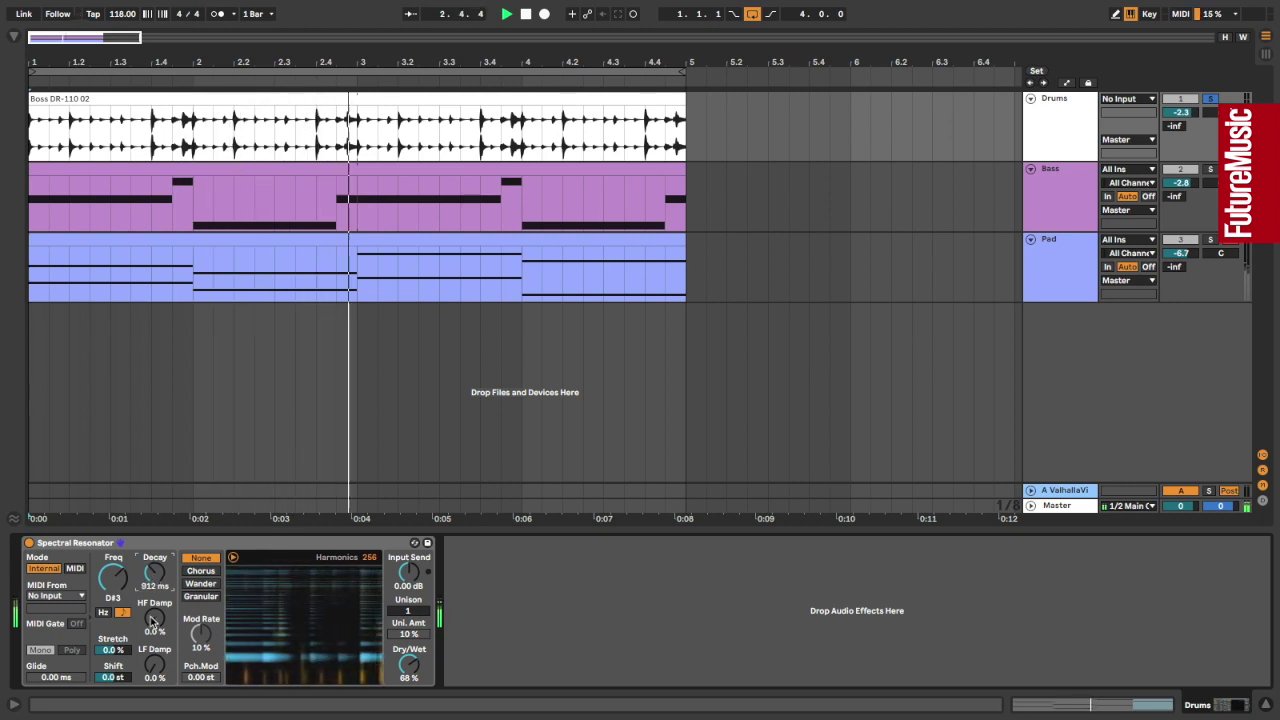
# Step: Set HF Damp to 77%, try a negative Stretch before restoring 0%, and set Shift to 8.2 st and LF Damp to 22%
pyautogui.moveTo(155, 617); pyautogui.dragTo(155, 608)
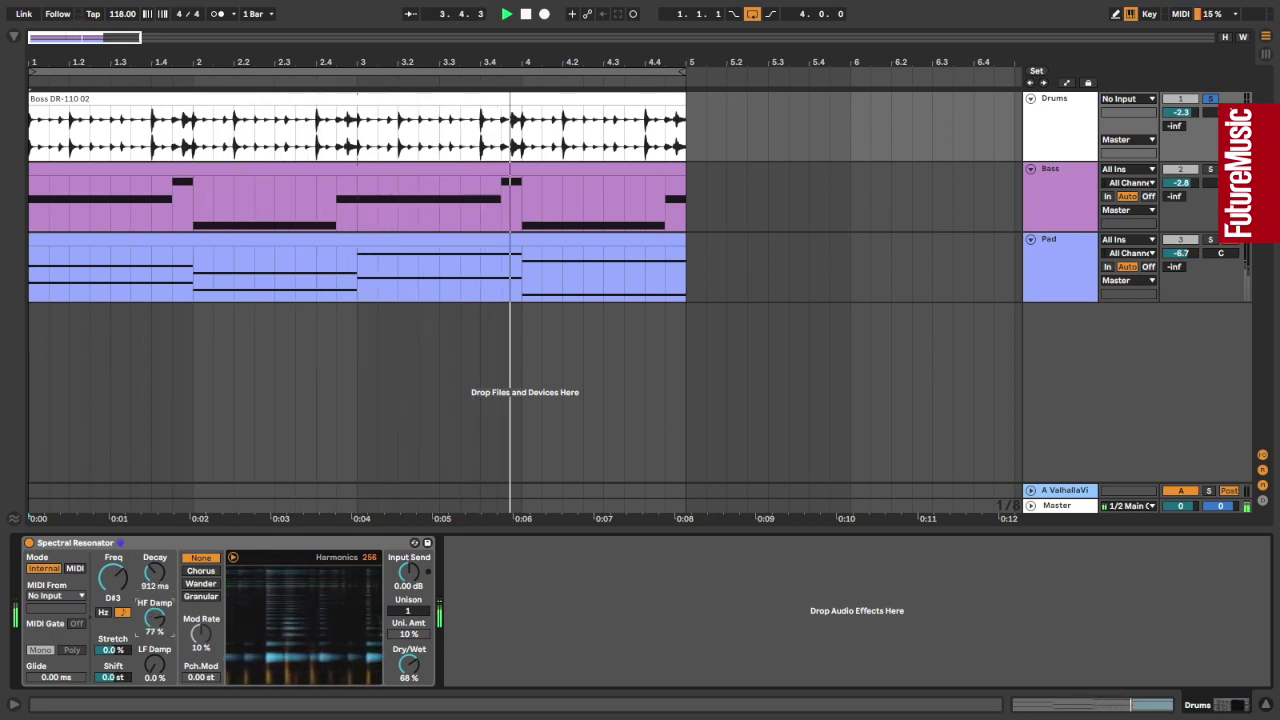
pyautogui.moveTo(113, 651); pyautogui.dragTo(113, 714)
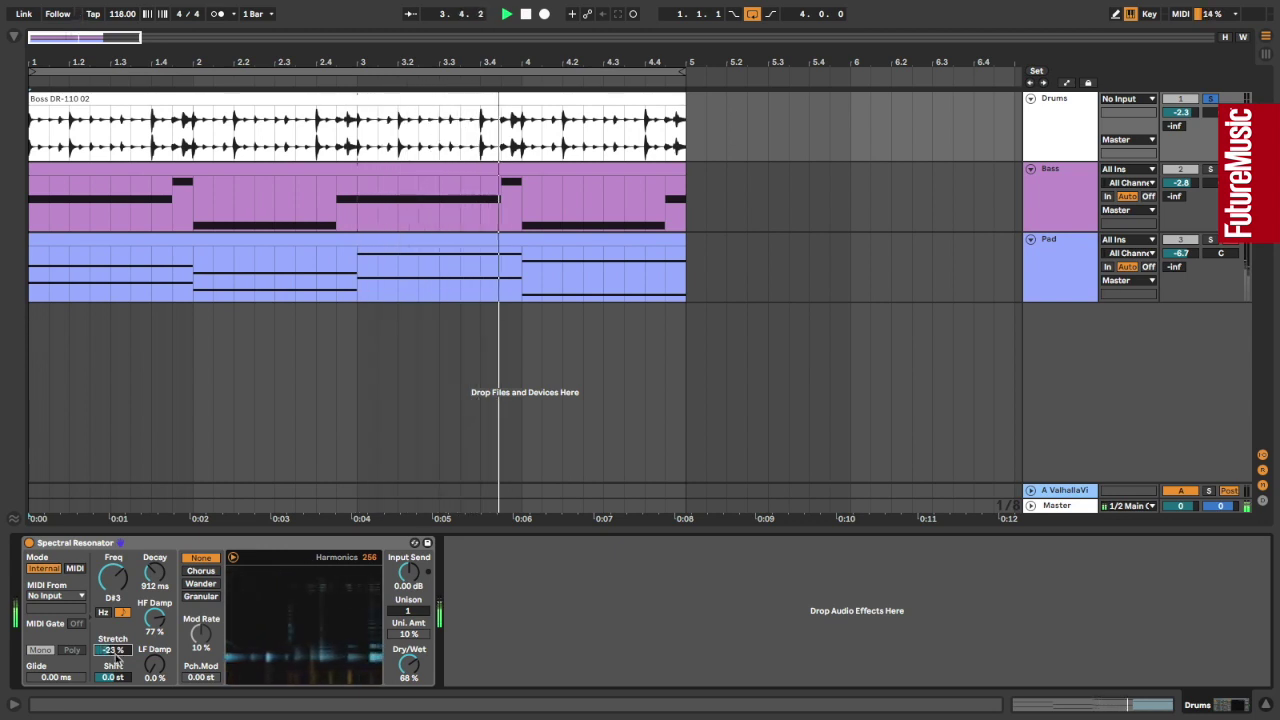
pyautogui.moveTo(113, 667); pyautogui.dragTo(113, 619)
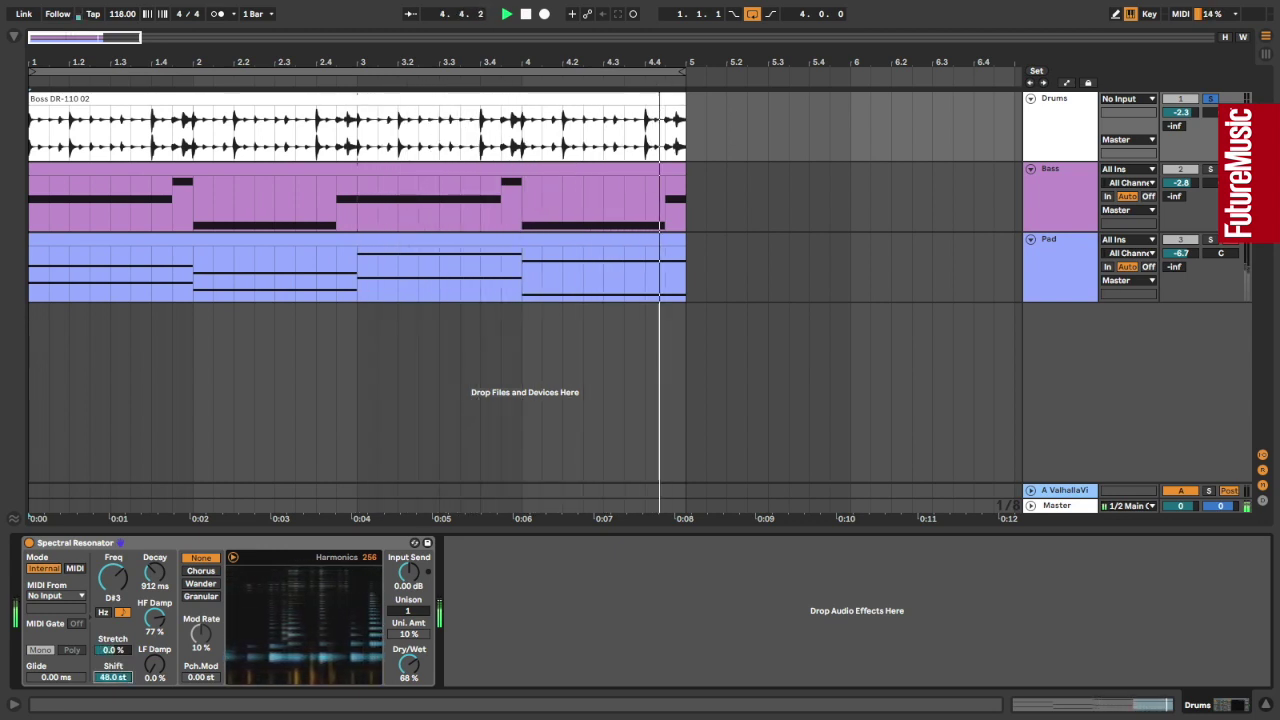
pyautogui.moveTo(113, 677); pyautogui.dragTo(113, 717)
pyautogui.moveTo(155, 665); pyautogui.dragTo(155, 637)
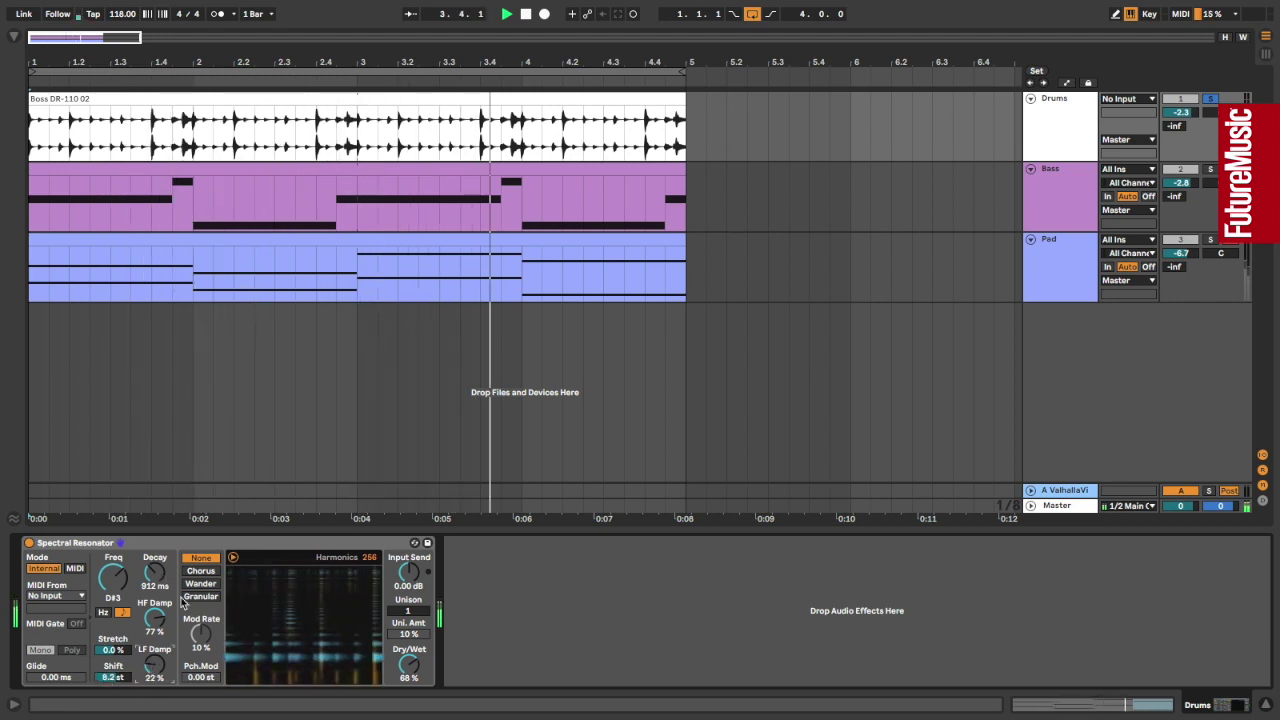
# Step: Try Wander modulation, use Chorus instead with a 40% Mod Rate, and set Unison to 4 with a 28% amount
pyautogui.click(194, 584)
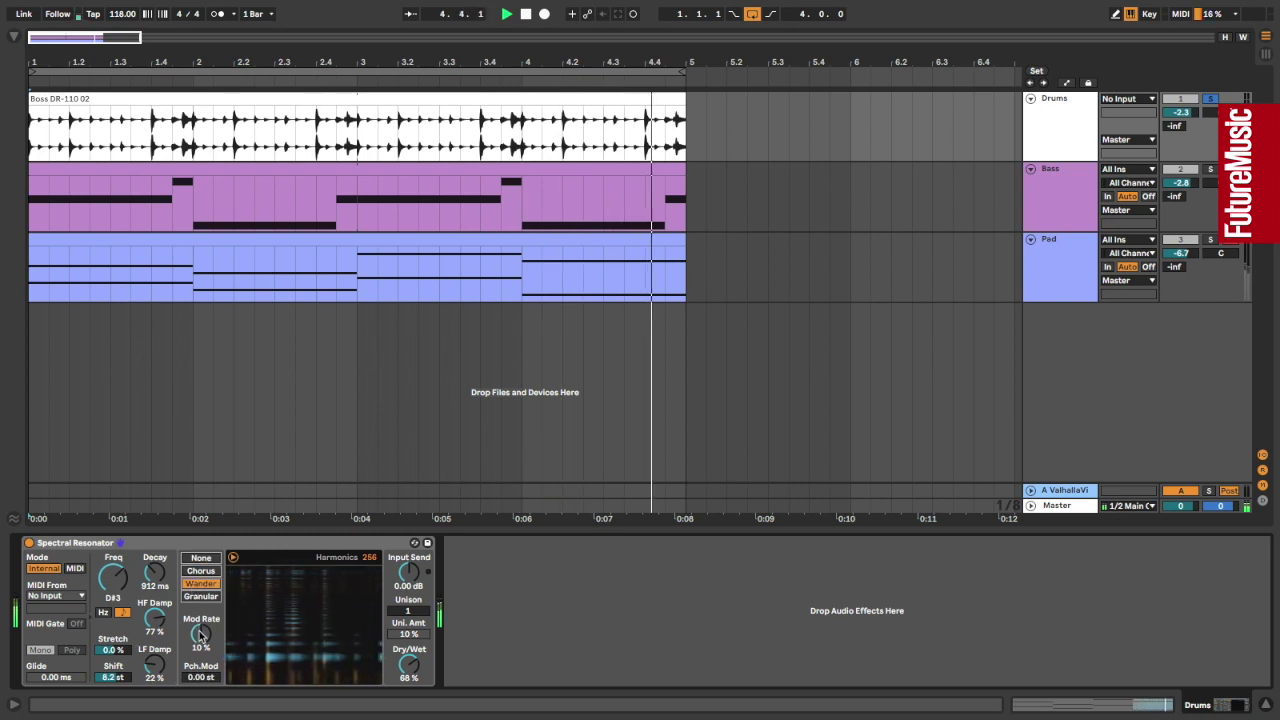
pyautogui.click(200, 570)
pyautogui.moveTo(202, 630); pyautogui.dragTo(202, 629)
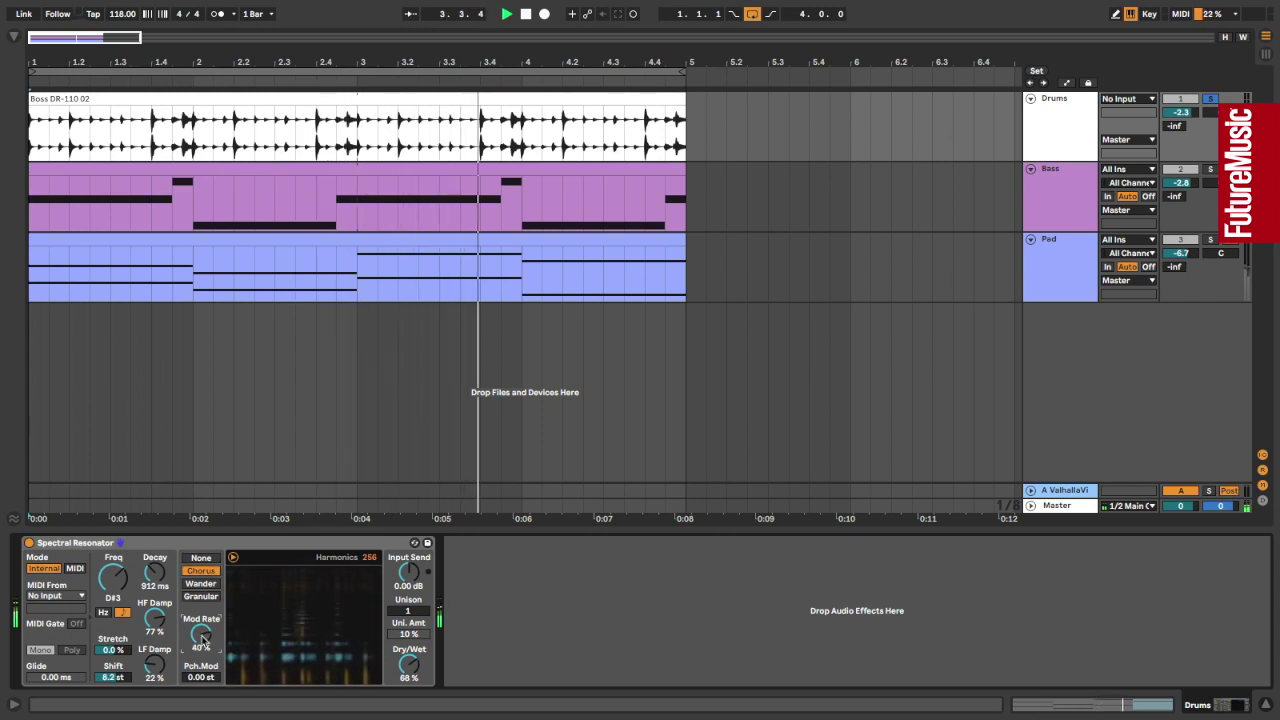
pyautogui.moveTo(408, 633); pyautogui.dragTo(408, 600)
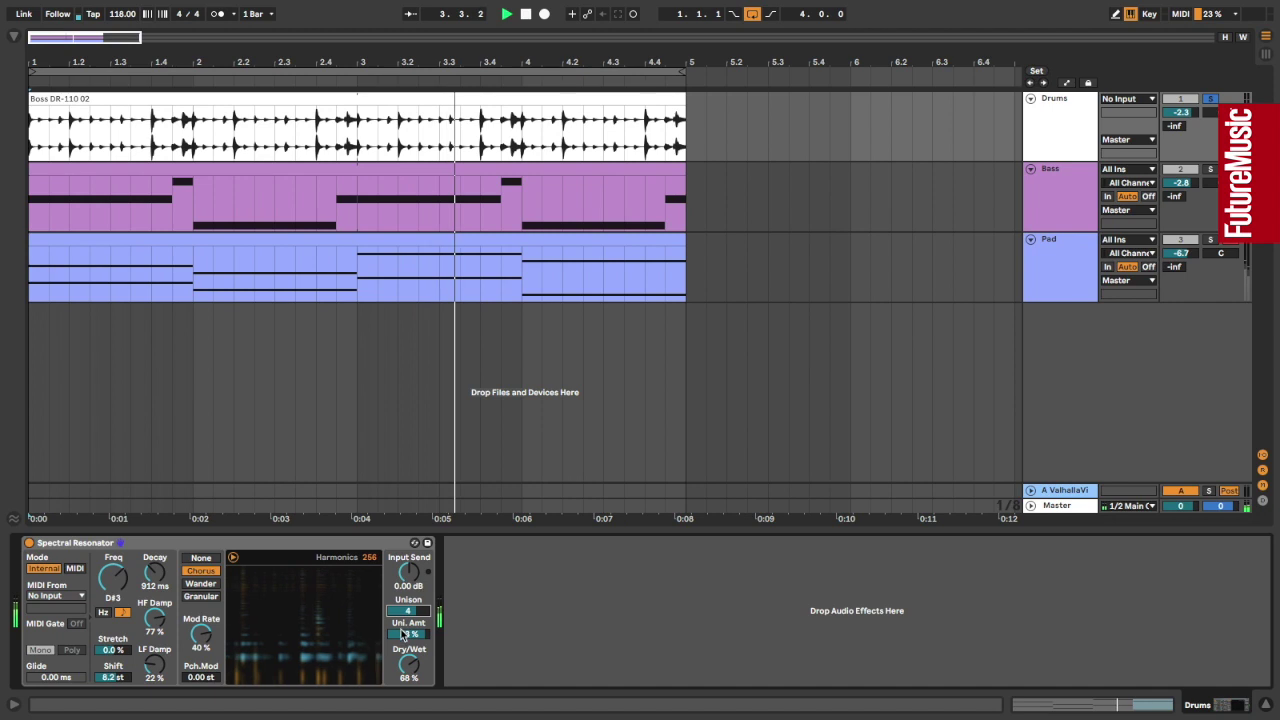
pyautogui.moveTo(408, 634); pyautogui.dragTo(408, 668)
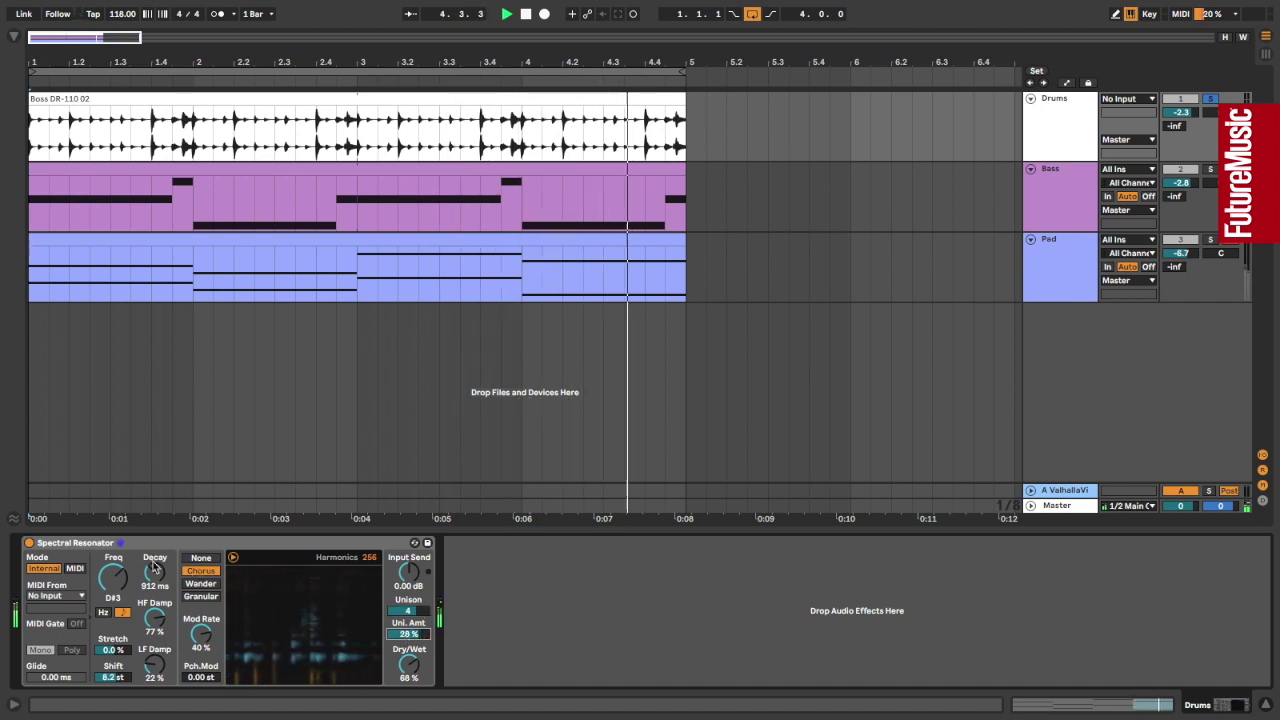
# Step: Lengthen Decay to 5.93 s and apply Granular modulation with 3.41 st pitch modulation, 1.7% Mod Rate and 59% Dry/Wet
pyautogui.moveTo(150, 573); pyautogui.dragTo(150, 544)
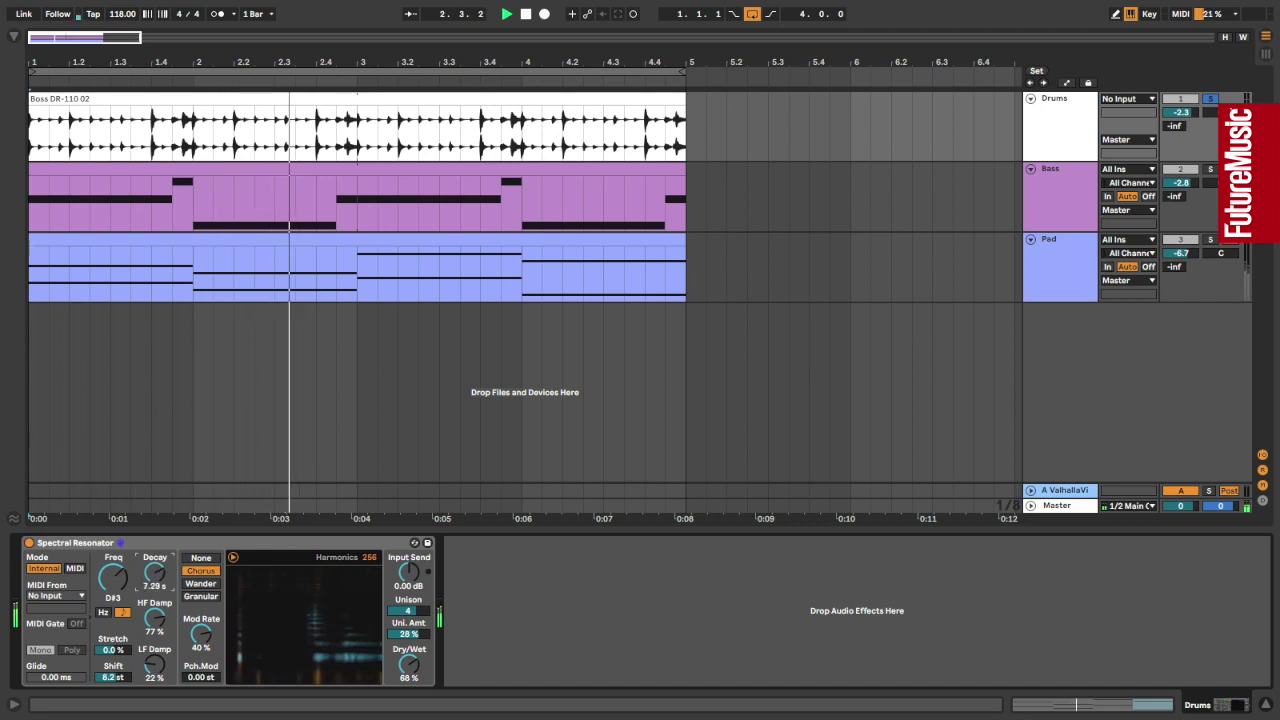
pyautogui.click(189, 598)
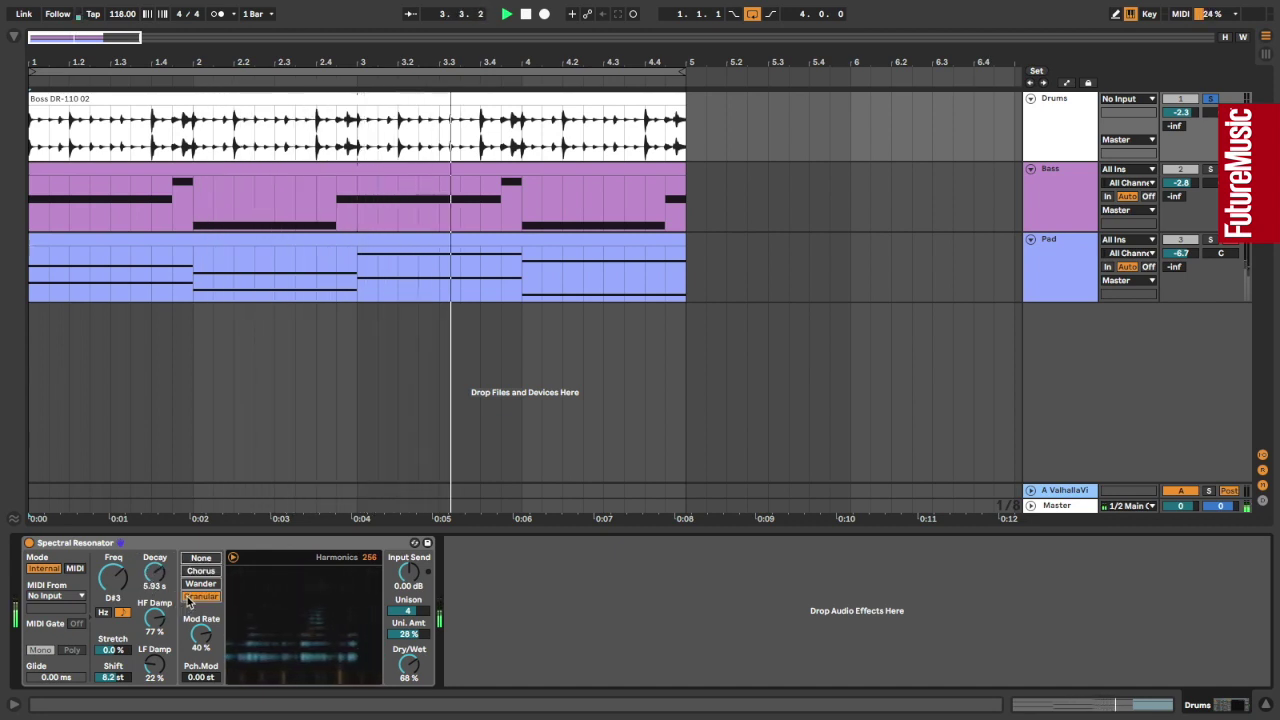
pyautogui.click(200, 677)
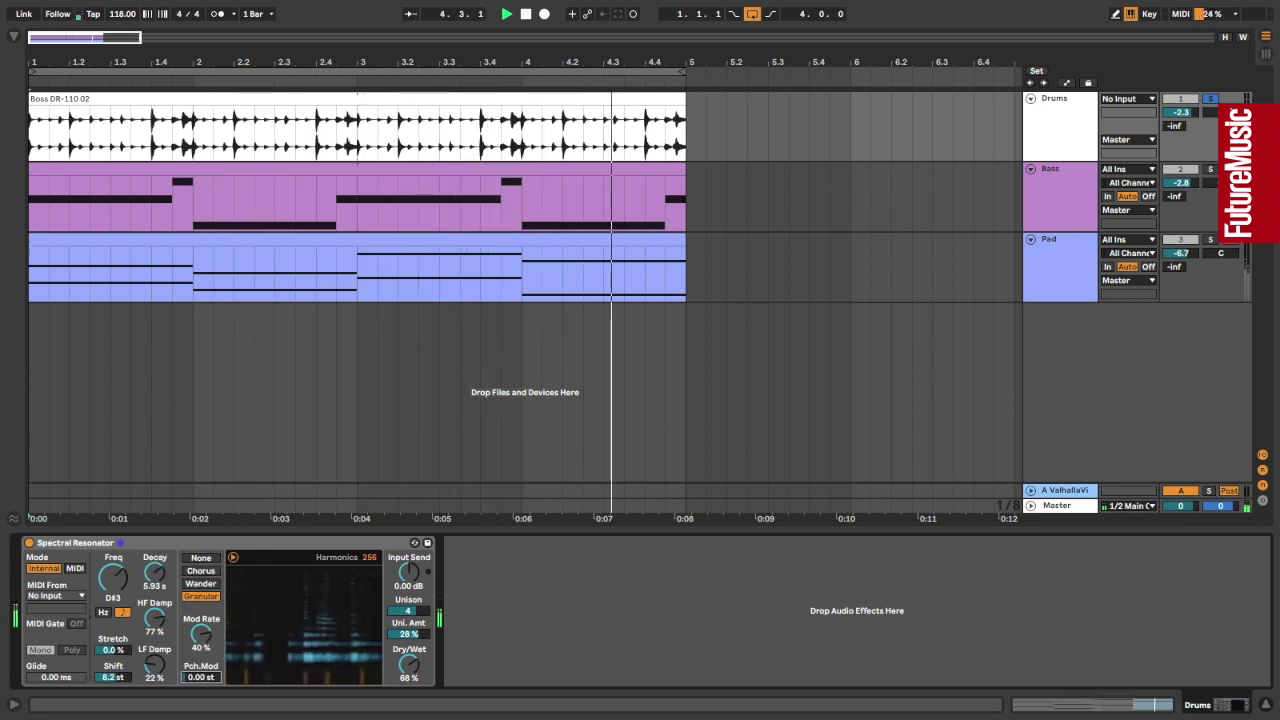
pyautogui.moveTo(200, 677)
pyautogui.mouseDown()
pyautogui.moveTo(200, 651)
pyautogui.moveTo(201, 692)
pyautogui.mouseUp()
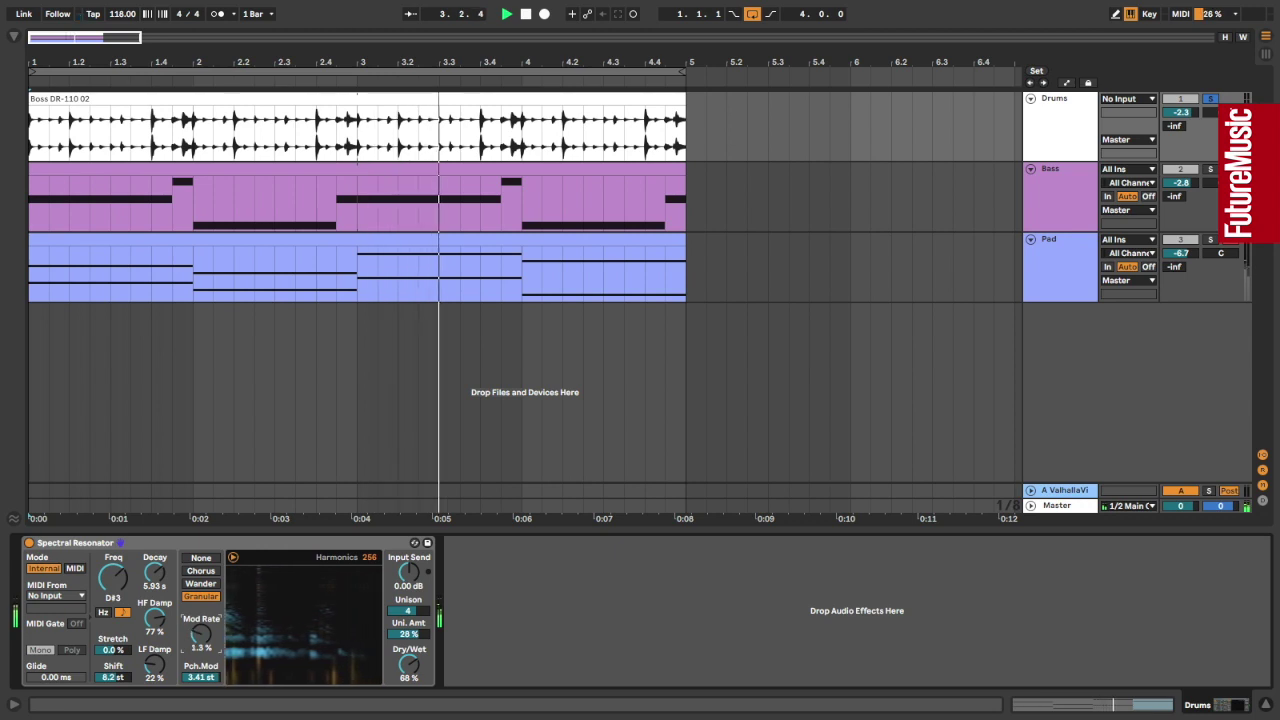
pyautogui.moveTo(198, 635); pyautogui.dragTo(198, 634)
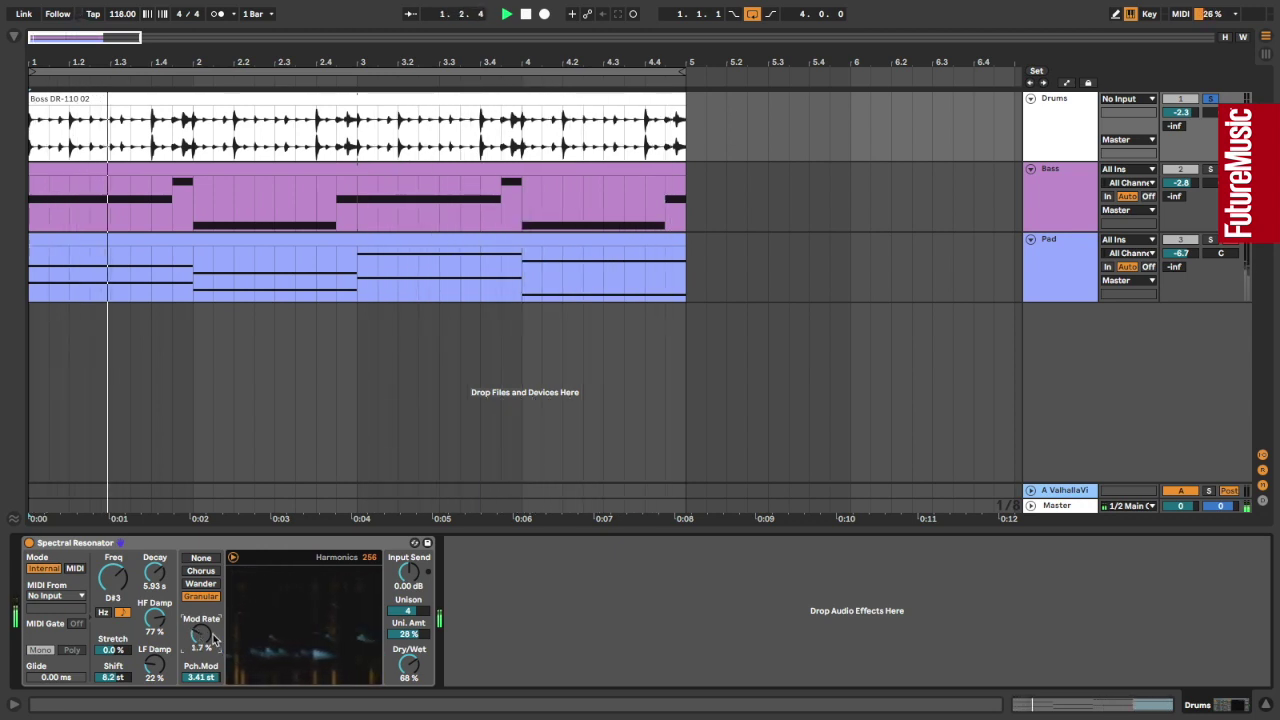
pyautogui.moveTo(405, 670)
pyautogui.mouseDown()
pyautogui.moveTo(408, 710)
pyautogui.moveTo(406, 669)
pyautogui.mouseUp()
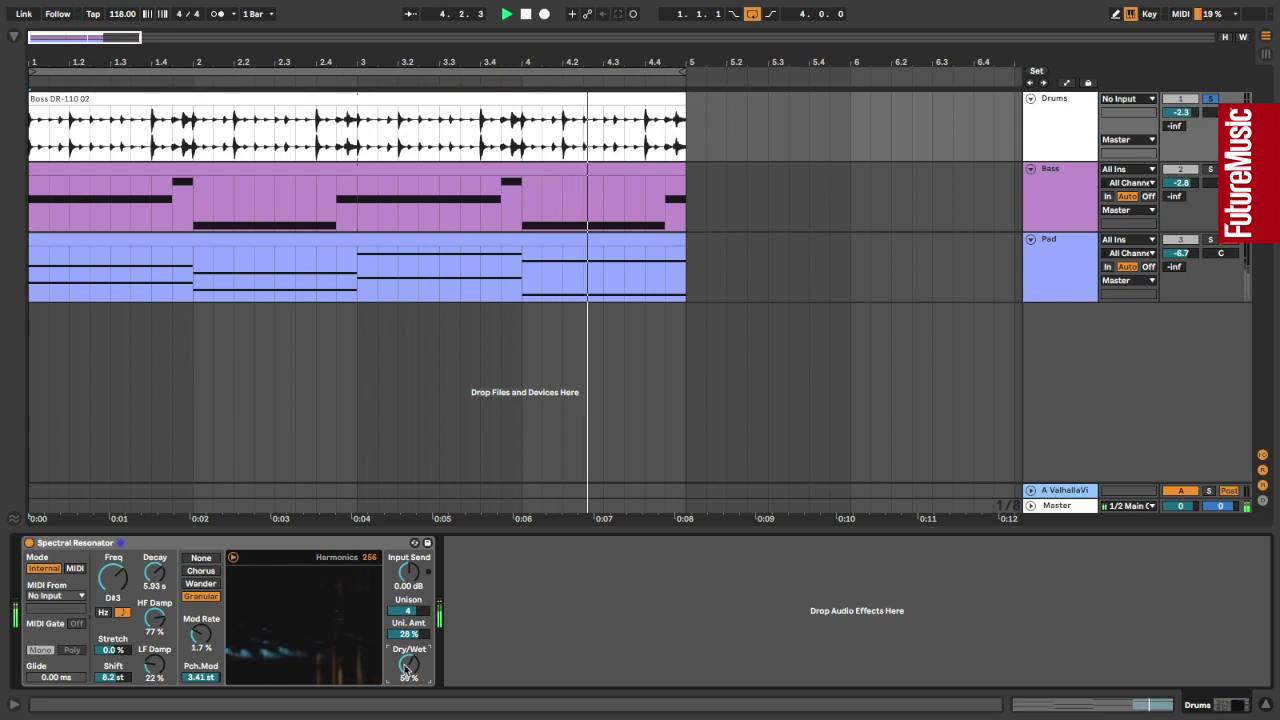
# Step: Turn the resonator's modulation off, shorten Decay to 4.22 s, and reset Shift to 0 st
pyautogui.click(200, 559)
pyautogui.moveTo(155, 575); pyautogui.dragTo(155, 583)
pyautogui.doubleClick(116, 677)
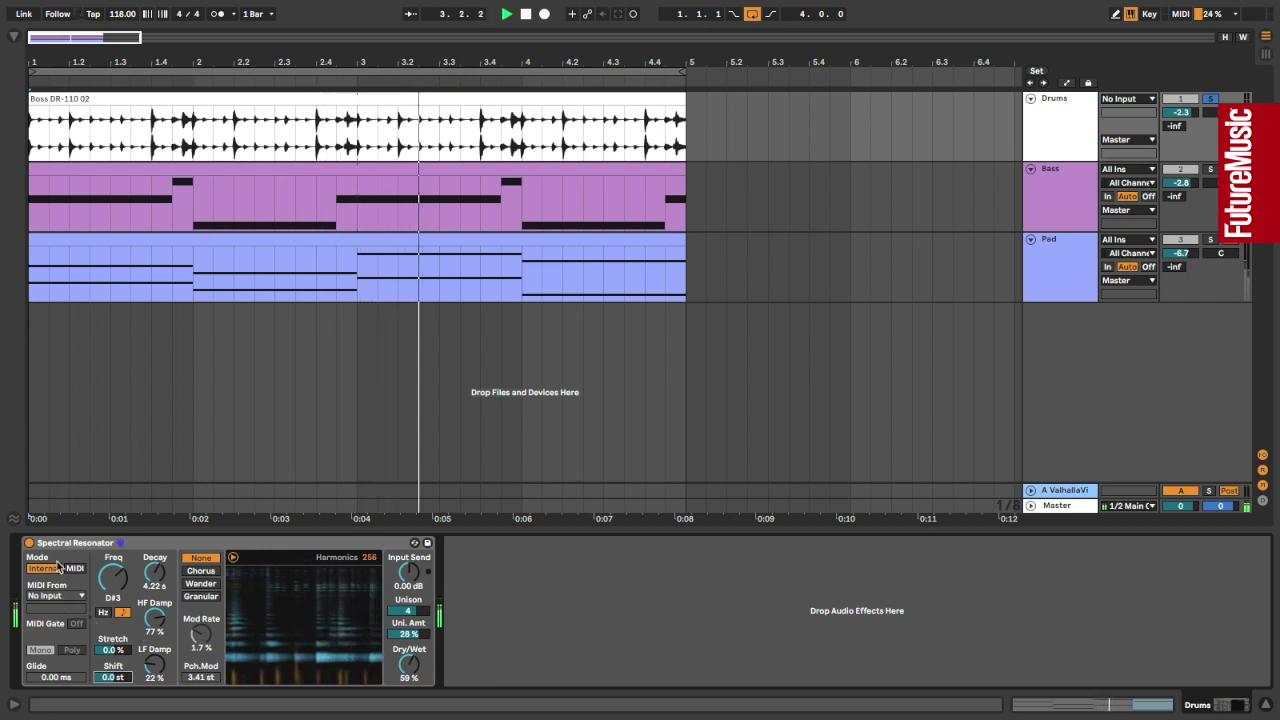
# Step: Switch the resonator to MIDI mode driven by the Bass track, with Dry/Wet at 100% and Decay at 360 ms
pyautogui.click(74, 568)
pyautogui.click(55, 595)
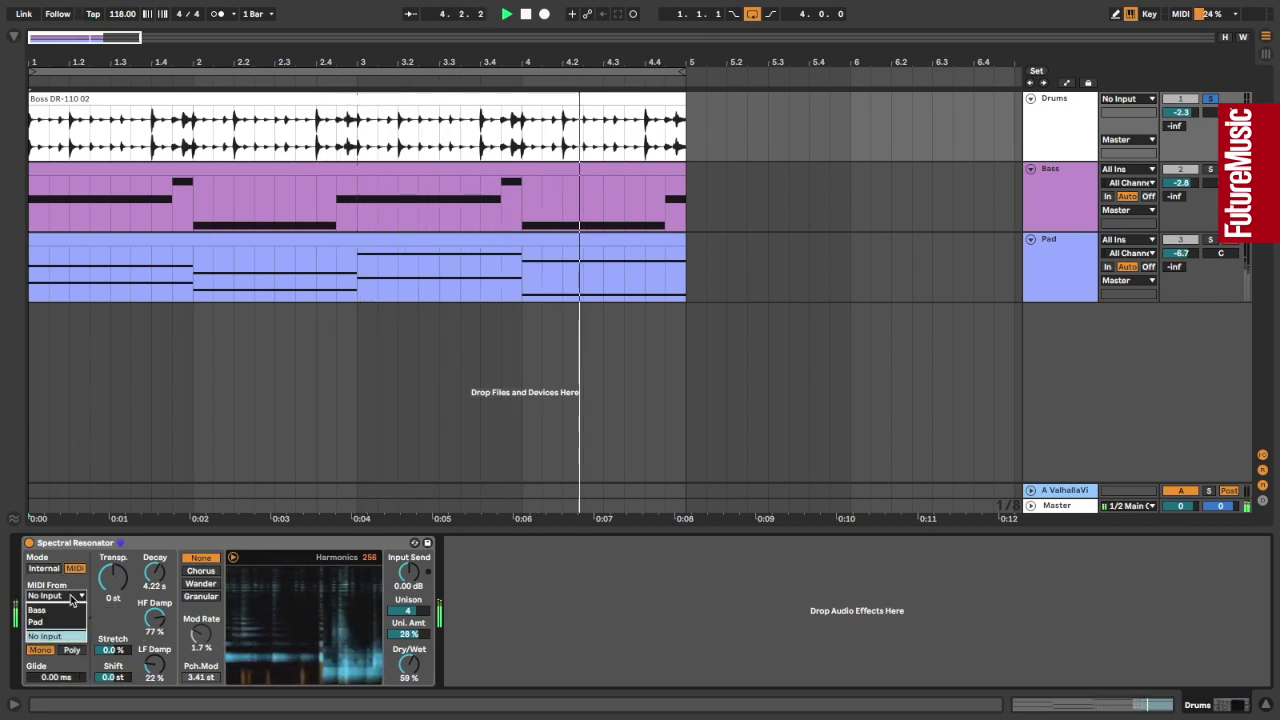
pyautogui.click(50, 610)
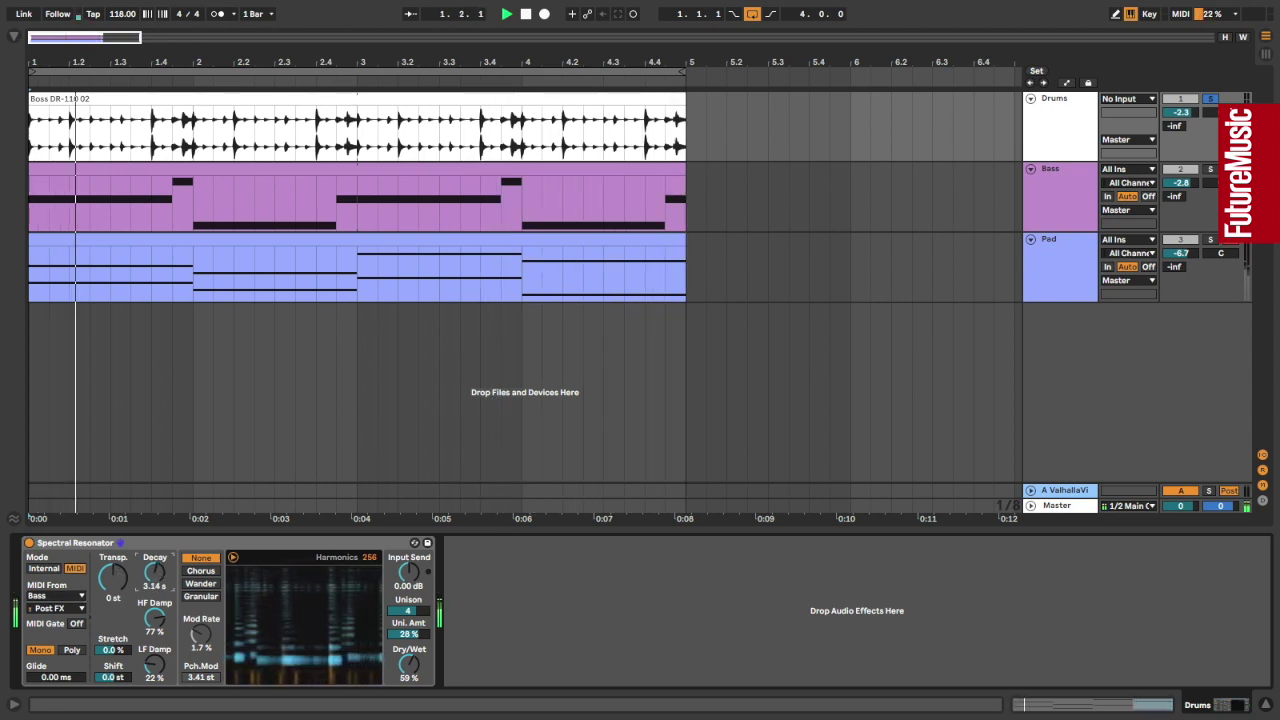
pyautogui.moveTo(409, 664); pyautogui.dragTo(409, 616)
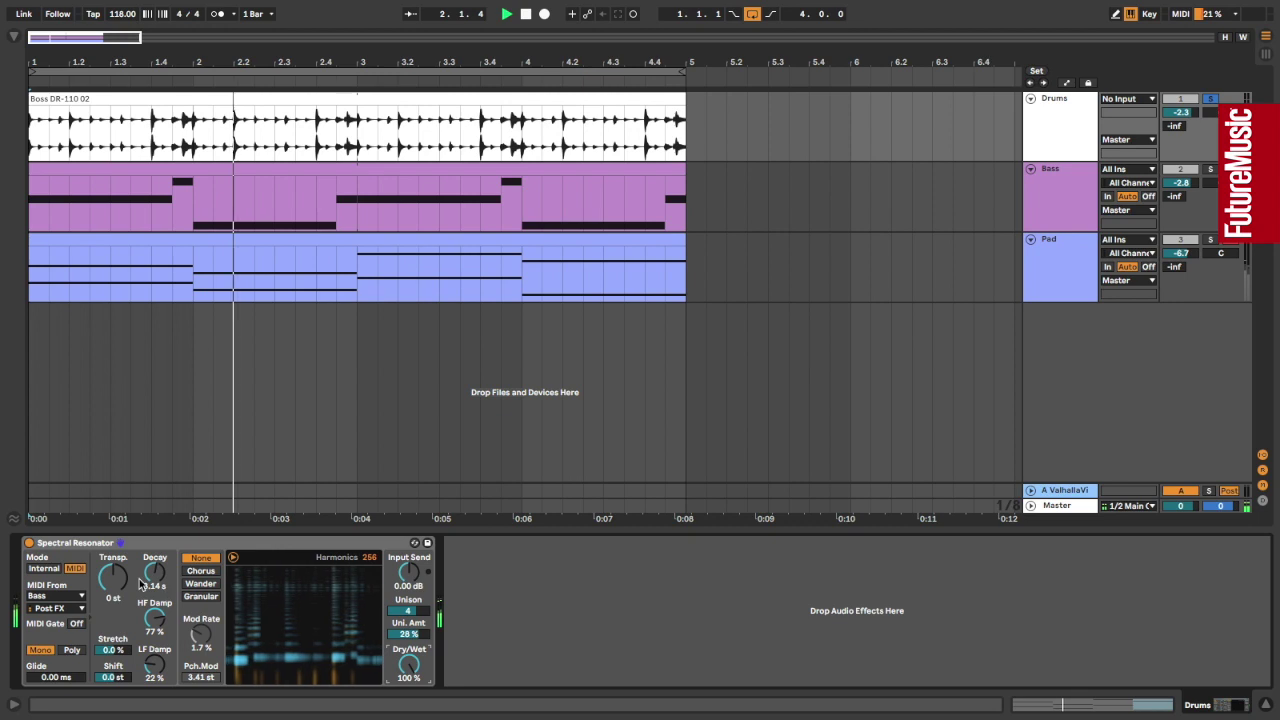
pyautogui.moveTo(156, 573)
pyautogui.mouseDown()
pyautogui.moveTo(156, 600)
pyautogui.moveTo(156, 589)
pyautogui.mouseUp()
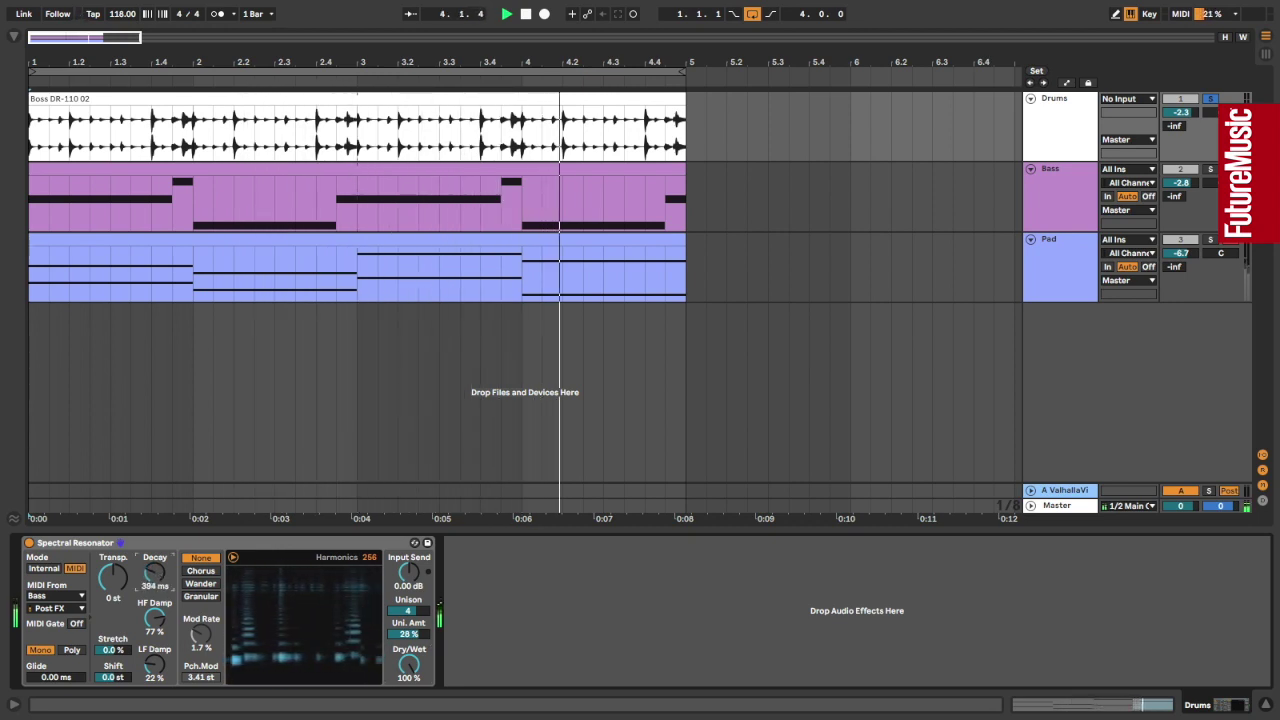
# Step: Change the resonator's MIDI source to the Pad track and enable polyphonic mode
pyautogui.click(42, 596)
pyautogui.click(50, 618)
pyautogui.click(67, 652)
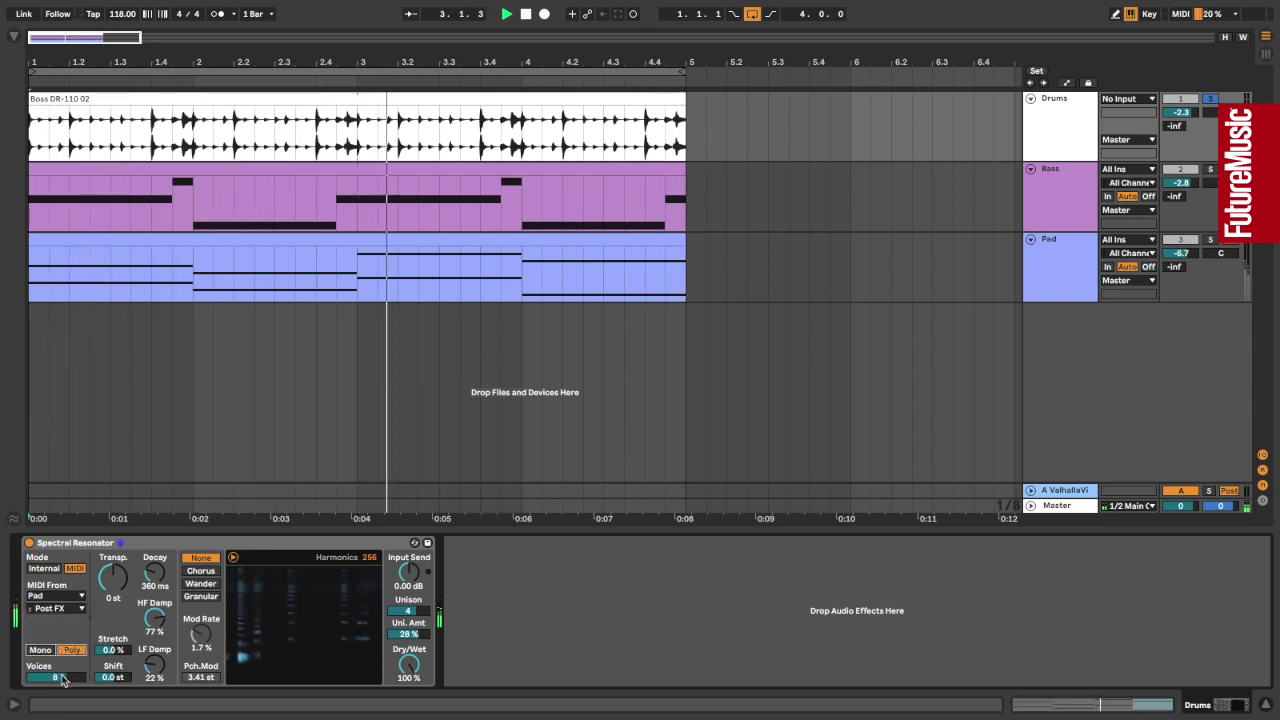
# Step: Reduce Unison to 1 voice and lengthen the resonator's Decay to 5.93 s
pyautogui.moveTo(154, 573); pyautogui.dragTo(154, 538)
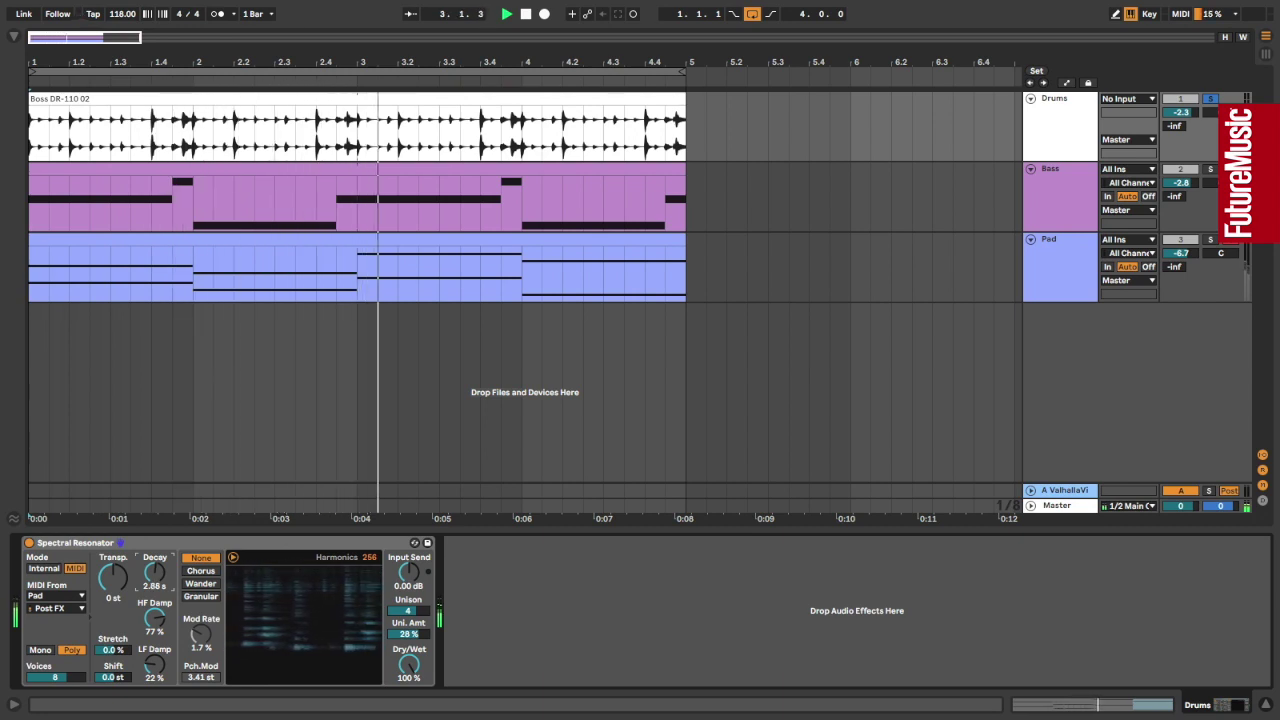
pyautogui.moveTo(154, 538); pyautogui.dragTo(154, 534)
pyautogui.moveTo(408, 611); pyautogui.dragTo(408, 610)
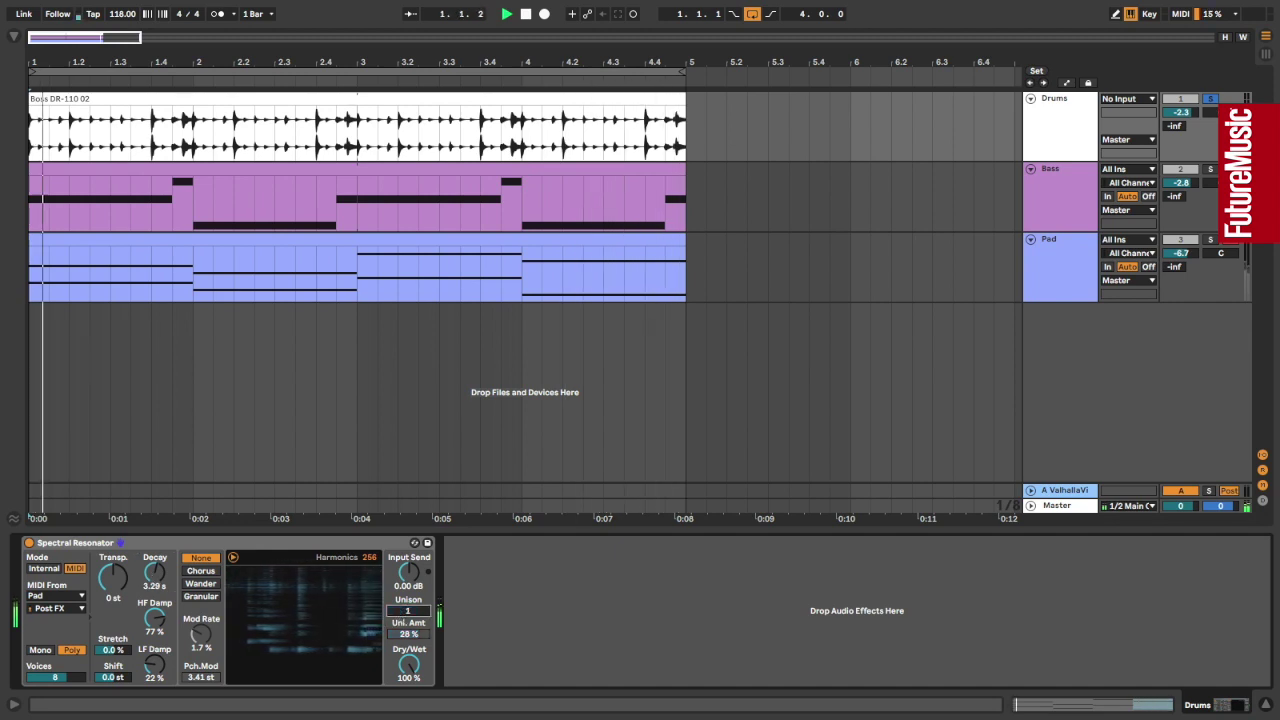
pyautogui.moveTo(155, 573); pyautogui.dragTo(155, 555)
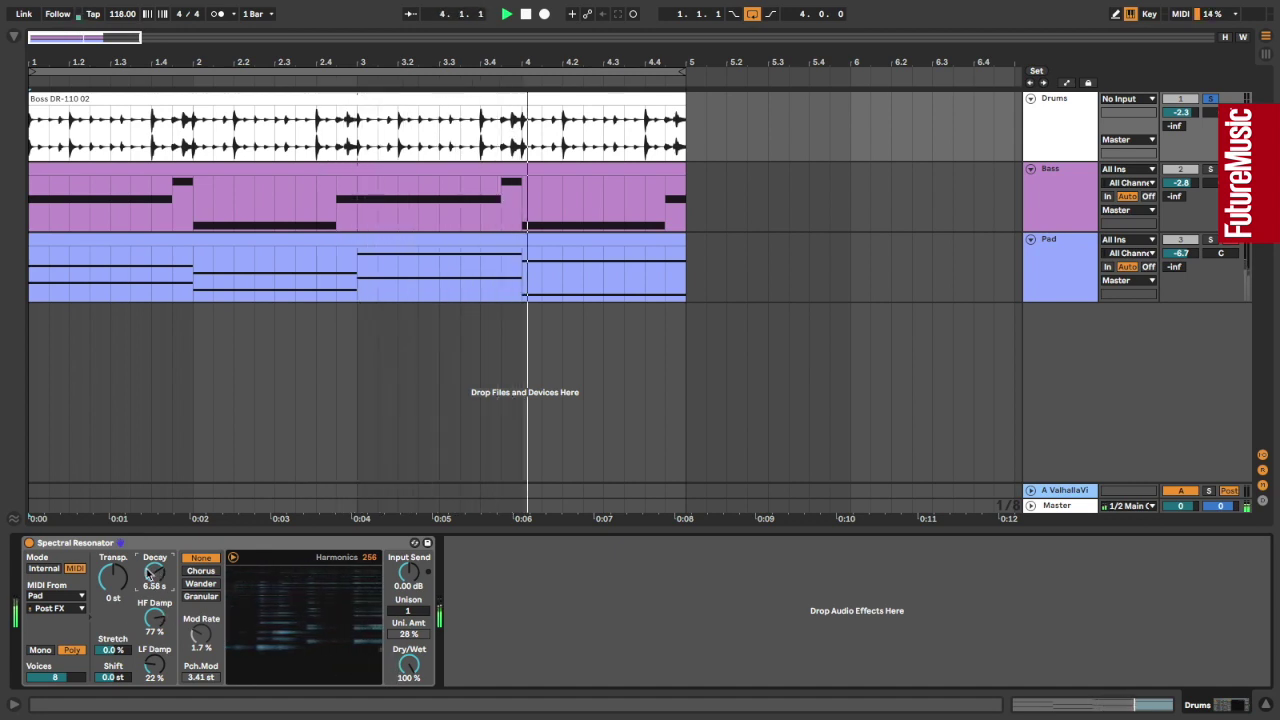
pyautogui.moveTo(148, 566); pyautogui.dragTo(148, 573)
# Step: Apply Chorus modulation with a 1.7% Mod Rate and 0.02 st pitch modulation
pyautogui.click(200, 570)
pyautogui.moveTo(200, 640); pyautogui.dragTo(200, 682)
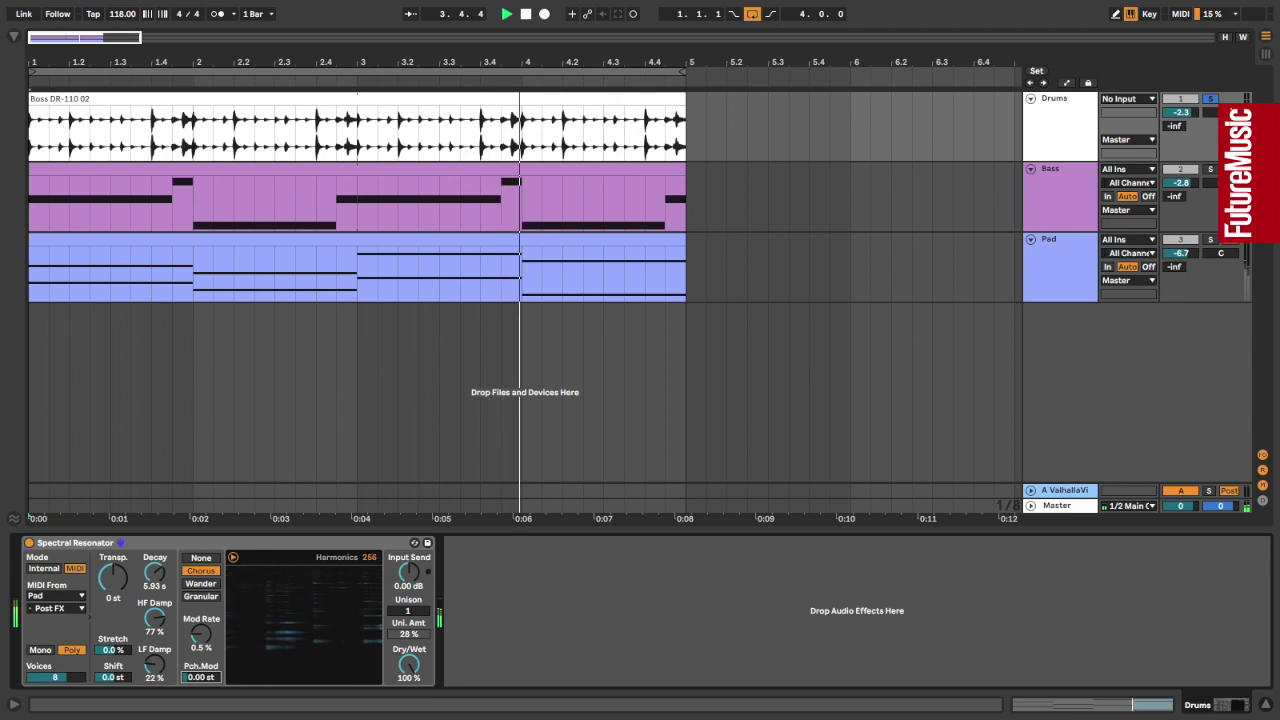
pyautogui.moveTo(201, 634); pyautogui.dragTo(201, 622)
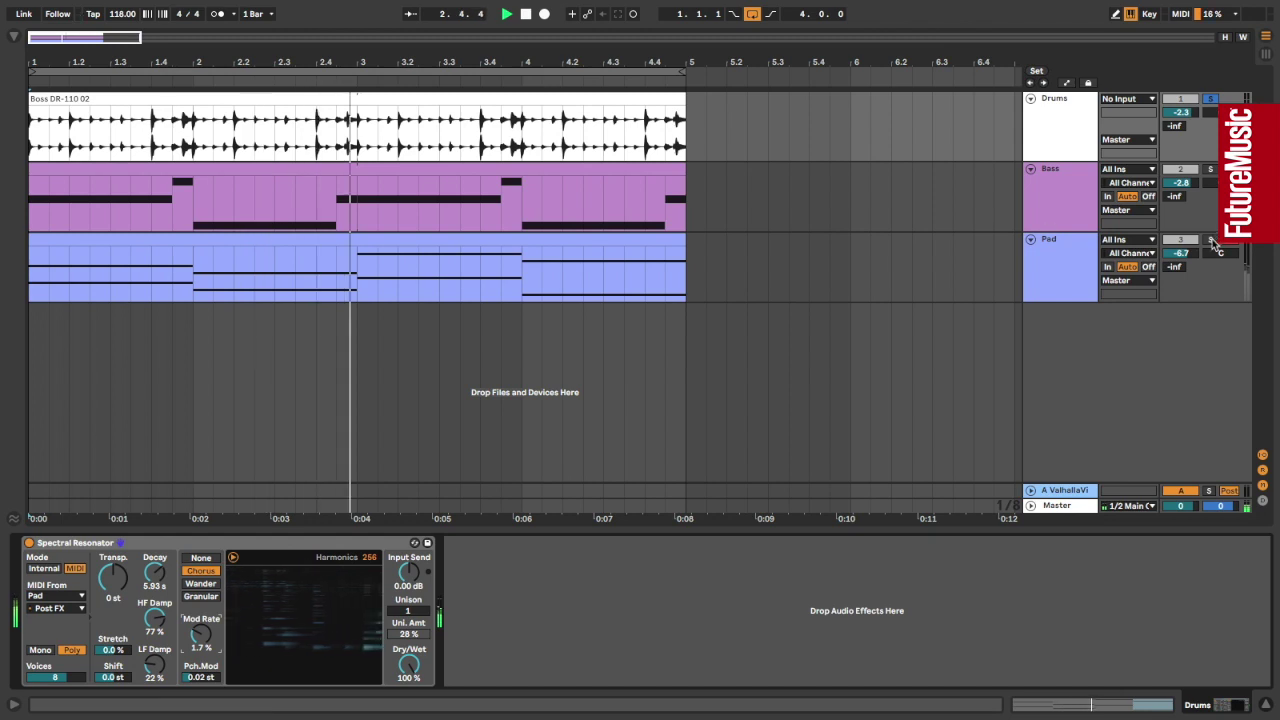
# Step: Solo the Bass alongside the Drums and set Dry/Wet to 63%, Decay to 1.41 s, HF Damp to 72% and LF Damp to 29%
pyautogui.click(1209, 173)
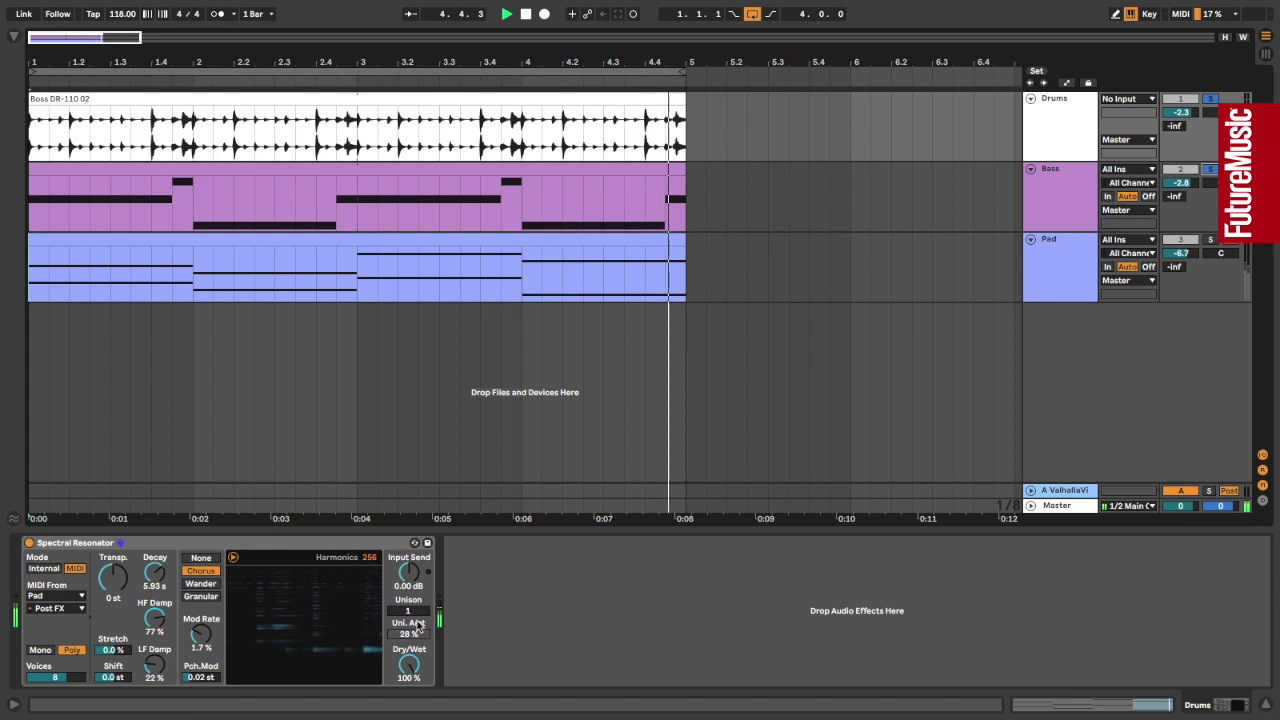
pyautogui.moveTo(410, 668); pyautogui.dragTo(410, 701)
pyautogui.moveTo(156, 573); pyautogui.dragTo(153, 655)
pyautogui.moveTo(155, 573); pyautogui.dragTo(153, 617)
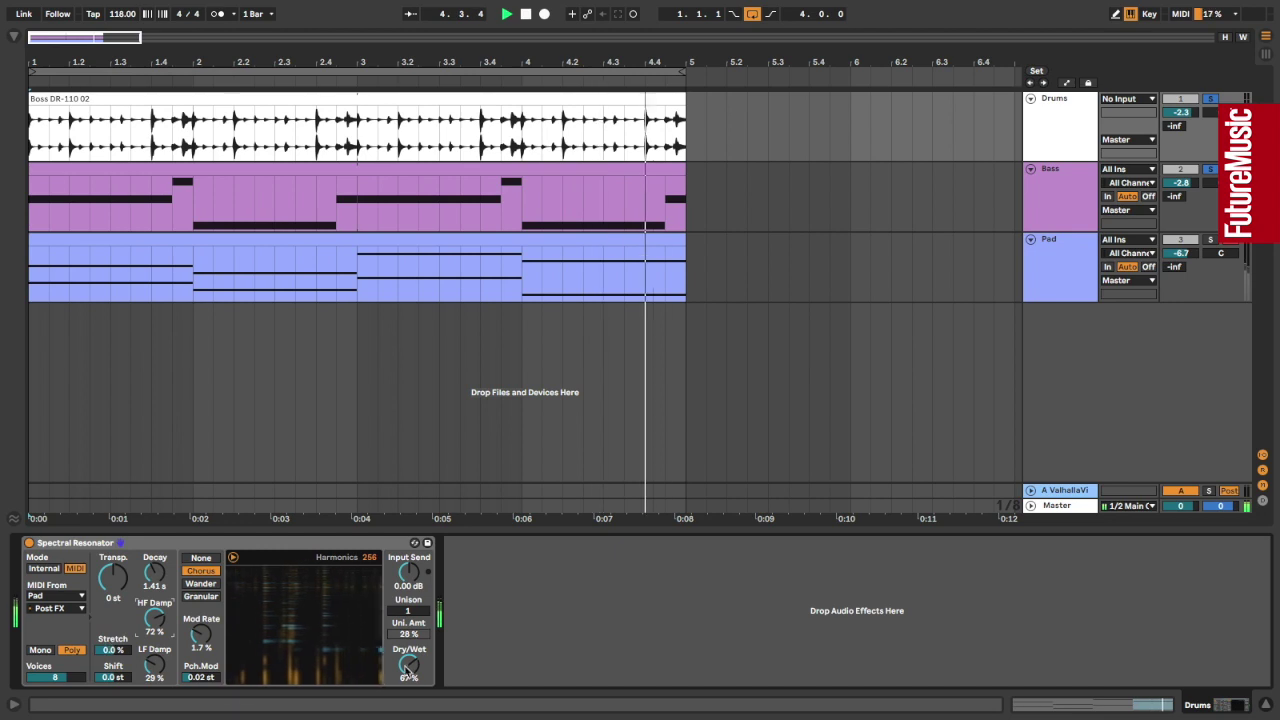
# Step: Clear the active solos to play the full mix, and solo the Bass track on its own
pyautogui.click(1213, 100)
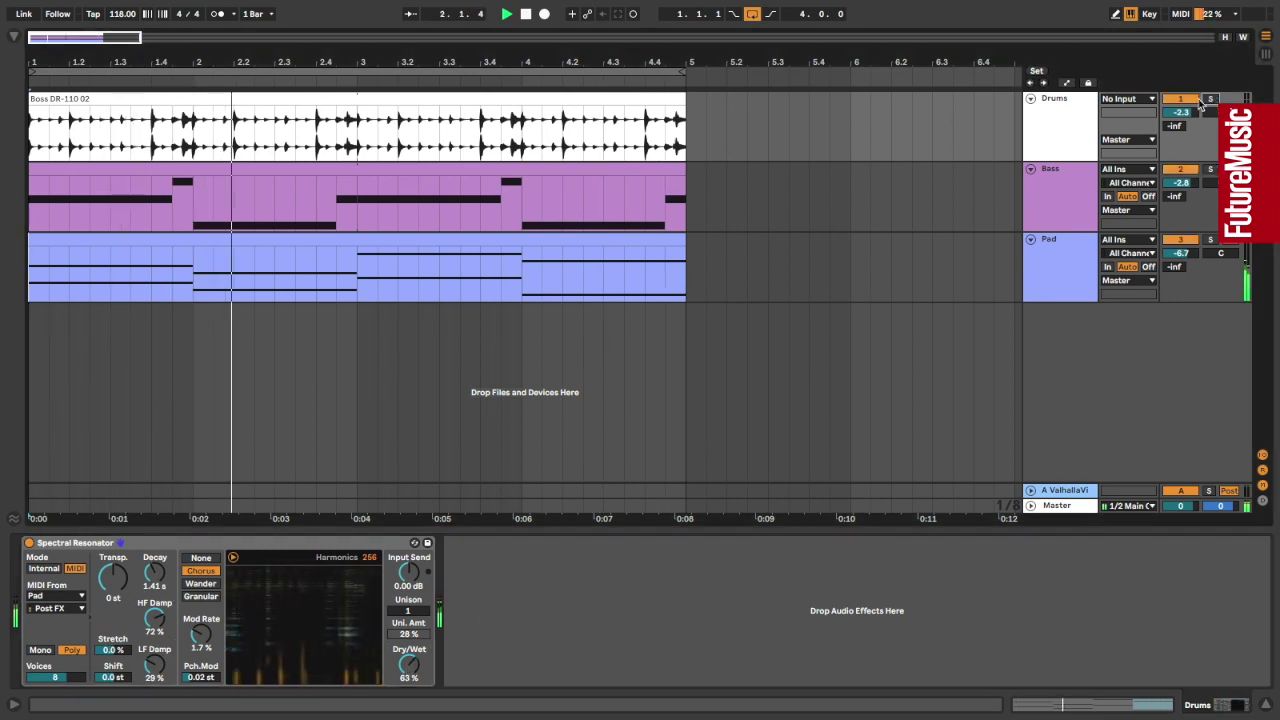
pyautogui.click(1211, 171)
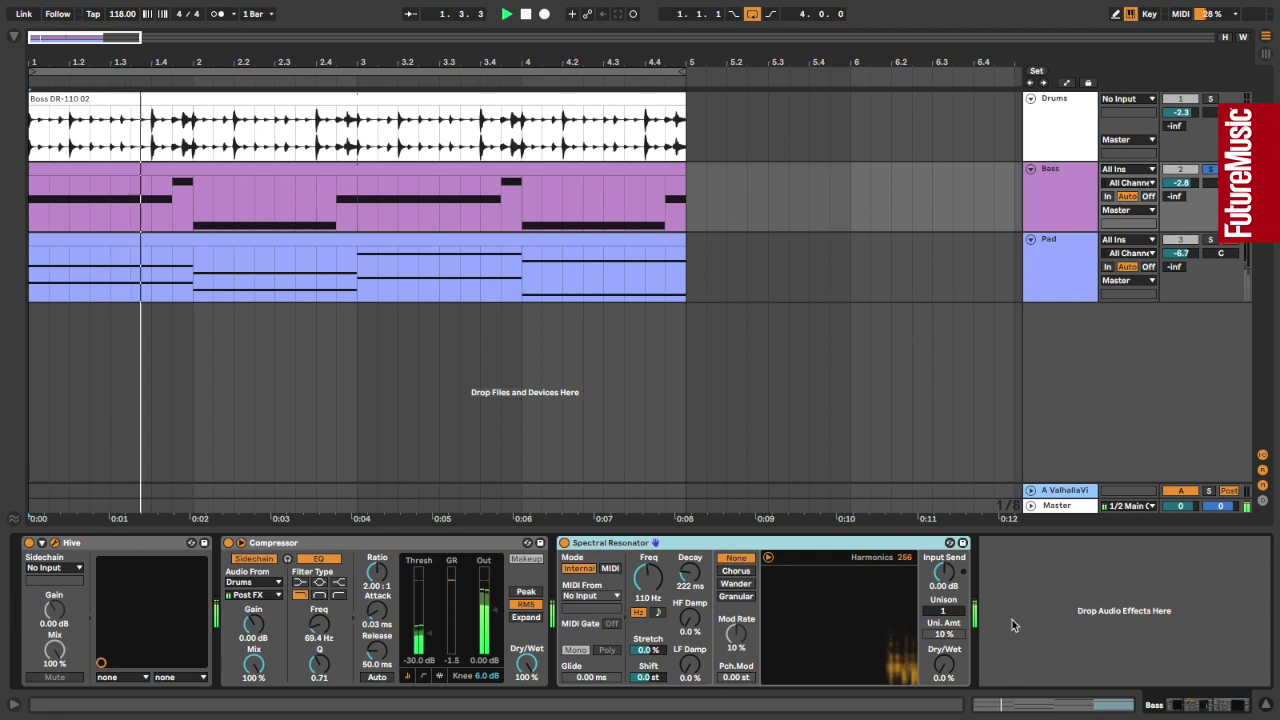
# Step: Set the Bass track's Spectral Resonator to 37% Dry/Wet and MIDI mode, with Bass as the MIDI source
pyautogui.moveTo(943, 672); pyautogui.dragTo(944, 652)
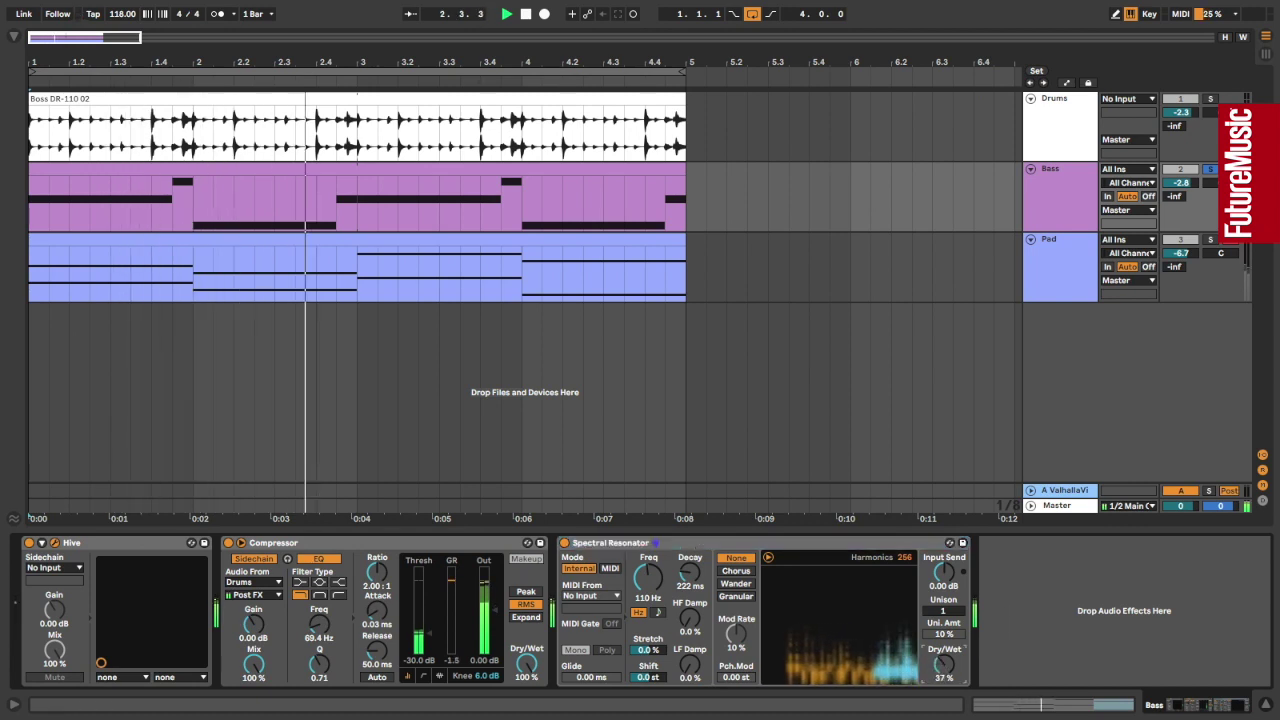
pyautogui.click(610, 568)
pyautogui.click(598, 595)
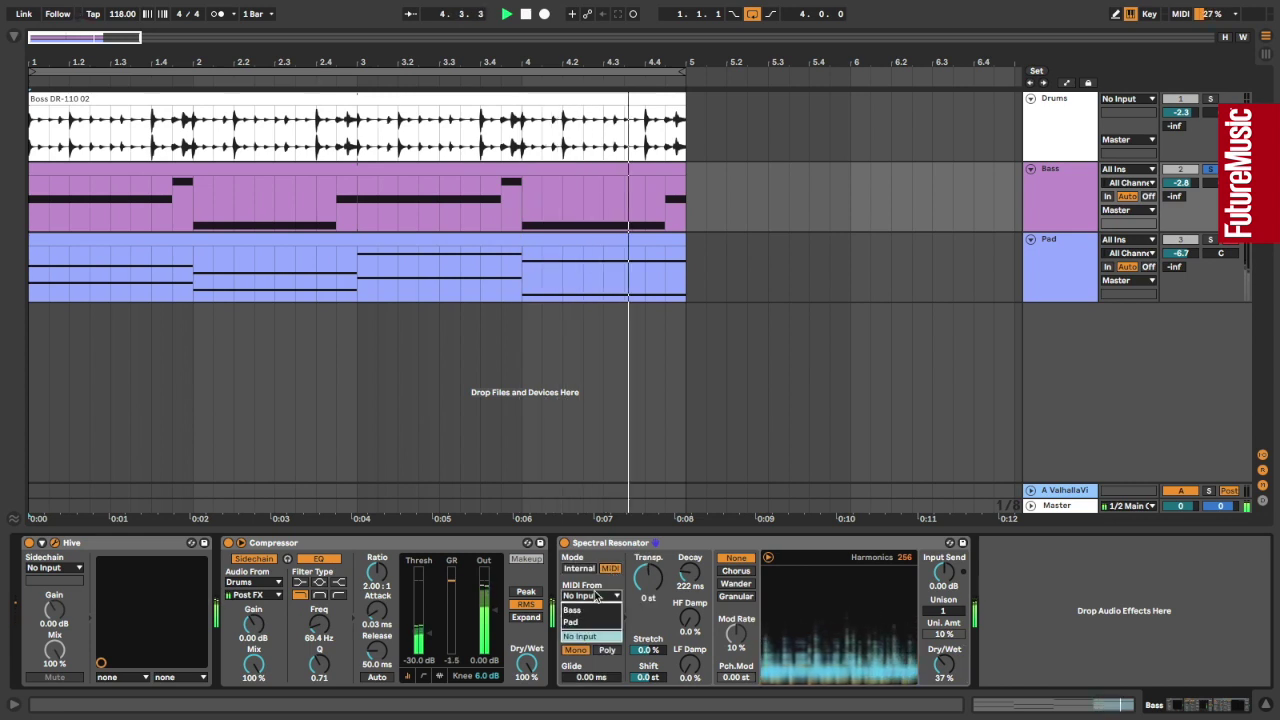
pyautogui.click(617, 617)
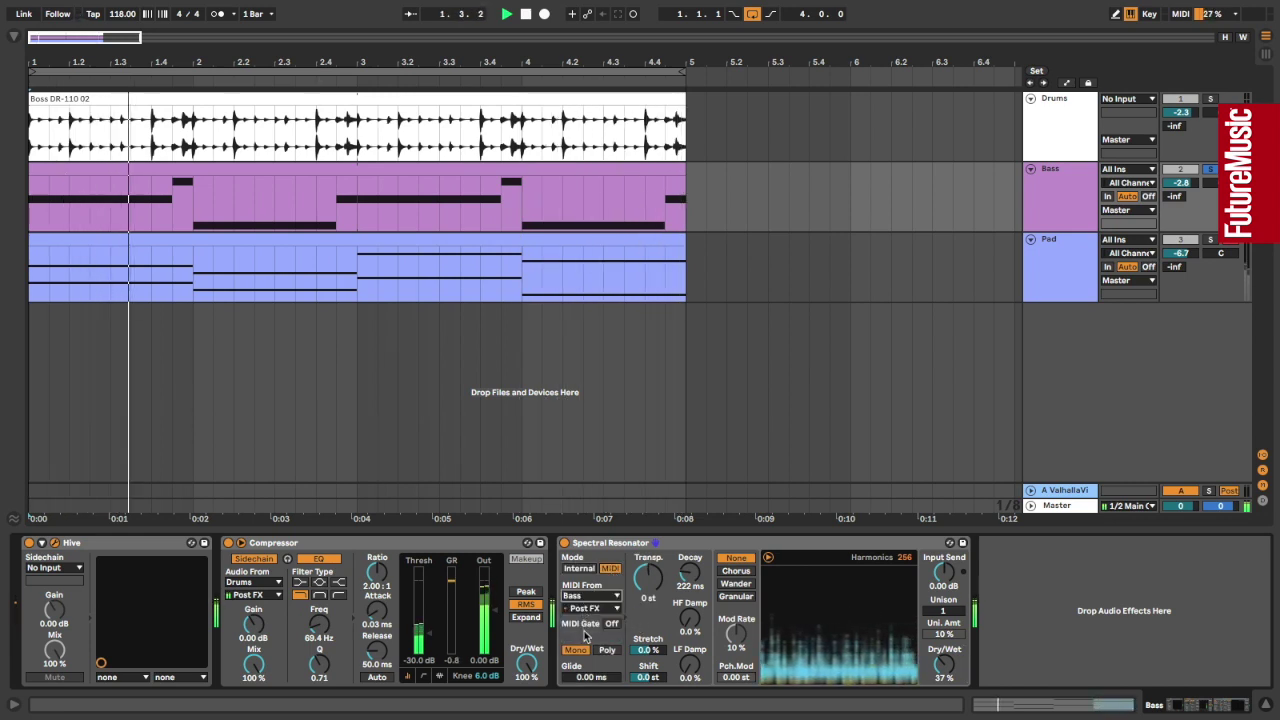
# Step: Transpose the resonator up 24 st and lengthen its Decay to 5.12 s
pyautogui.moveTo(690, 573); pyautogui.dragTo(648, 572)
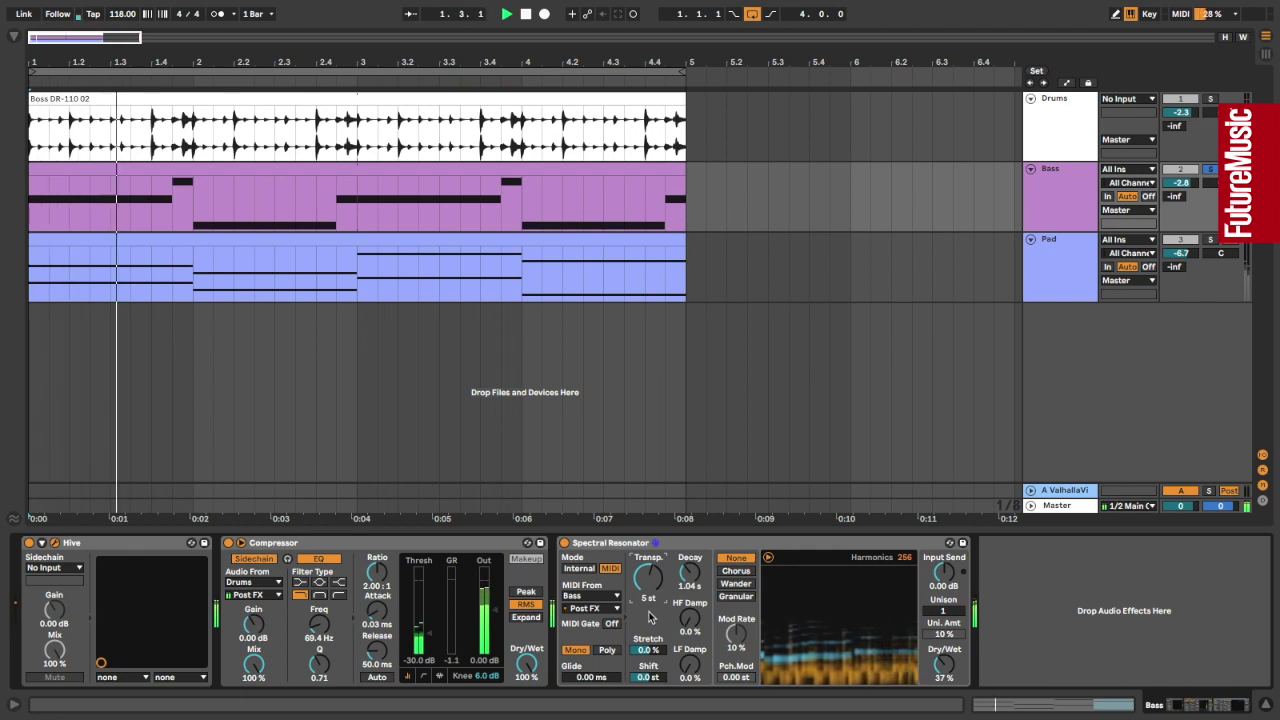
pyautogui.click(944, 666)
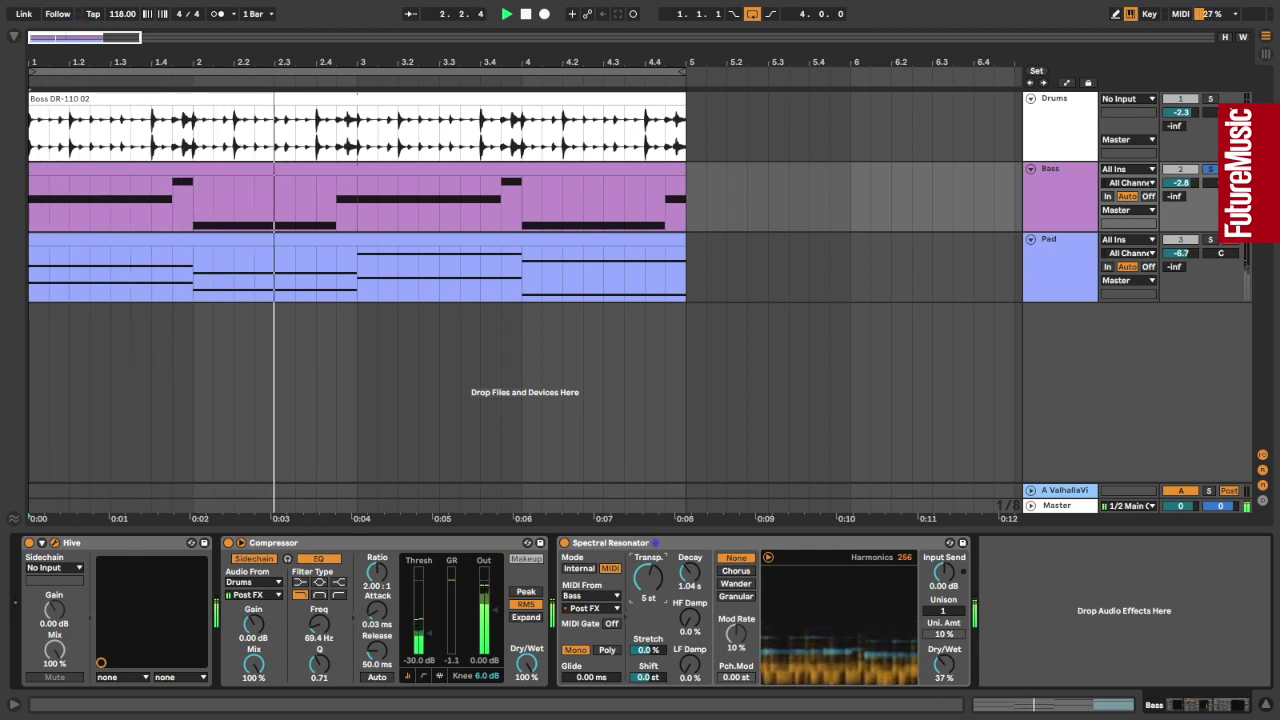
pyautogui.moveTo(689, 577); pyautogui.dragTo(648, 540)
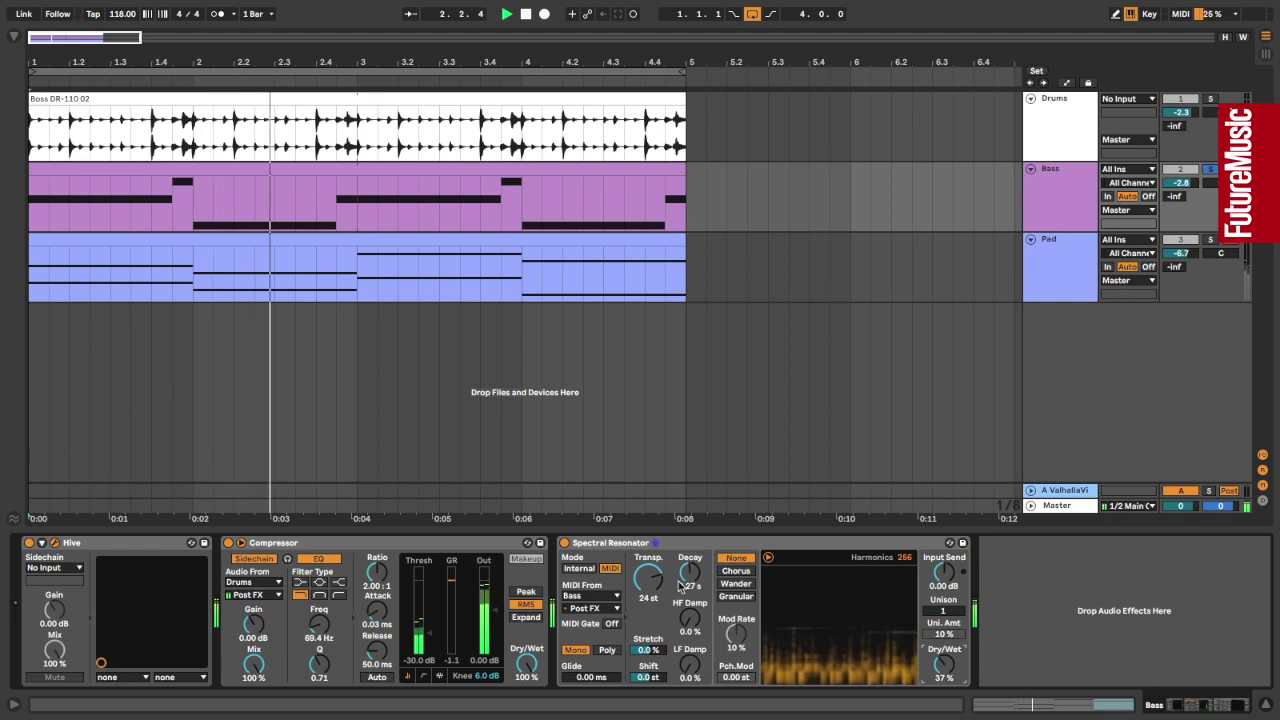
pyautogui.moveTo(689, 574); pyautogui.dragTo(689, 554)
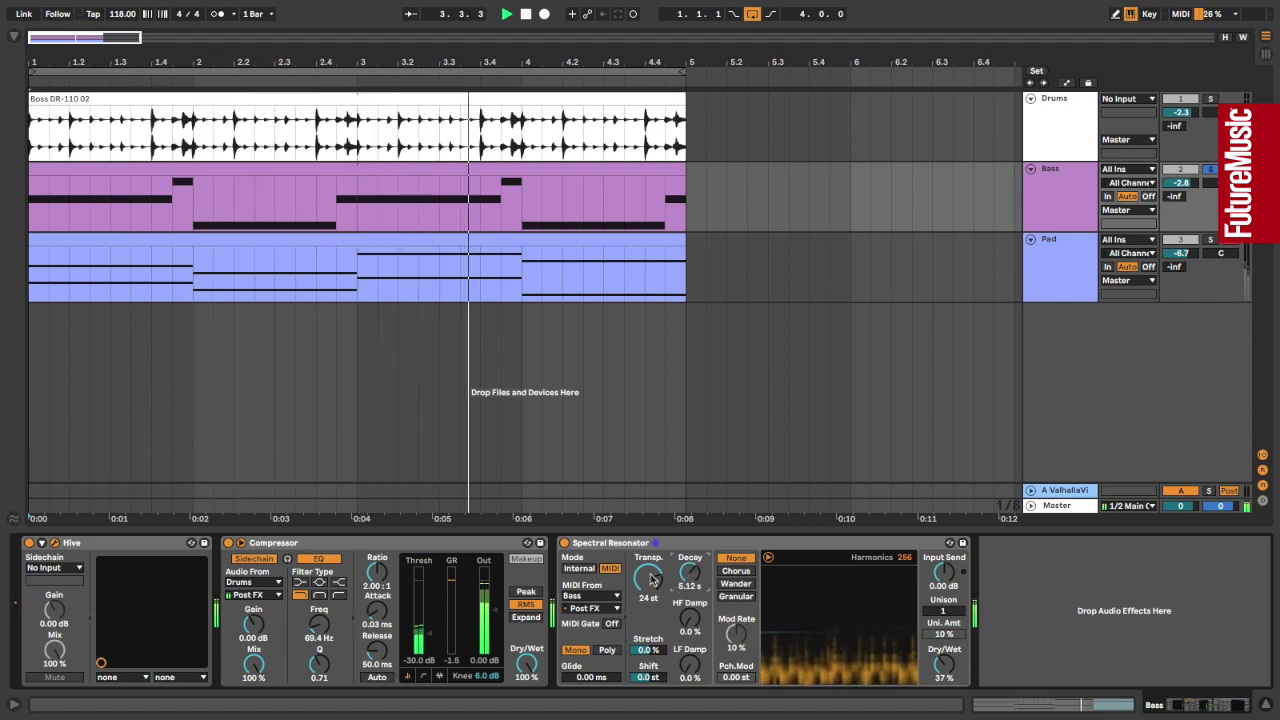
# Step: Apply Granular modulation with a 2.4% Mod Rate, and set Dry/Wet to 60% and transposition to 12 st
pyautogui.click(735, 597)
pyautogui.moveTo(737, 633); pyautogui.dragTo(737, 646)
pyautogui.moveTo(943, 664); pyautogui.dragTo(943, 644)
pyautogui.moveTo(650, 580); pyautogui.dragTo(666, 606)
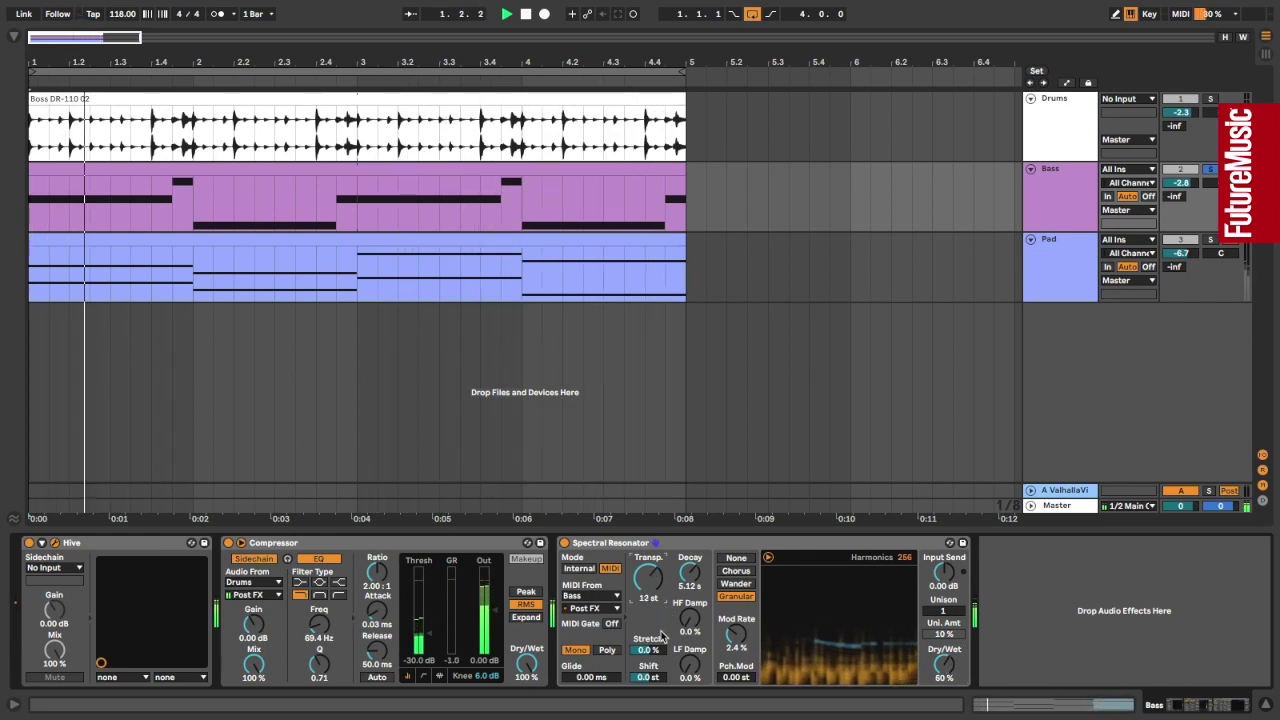
# Step: Set the resonator's LF Damp to 21%, Decay to 7.79 s and Mod Rate to 4.9%
pyautogui.moveTo(697, 669); pyautogui.dragTo(697, 661)
pyautogui.moveTo(690, 573); pyautogui.dragTo(690, 566)
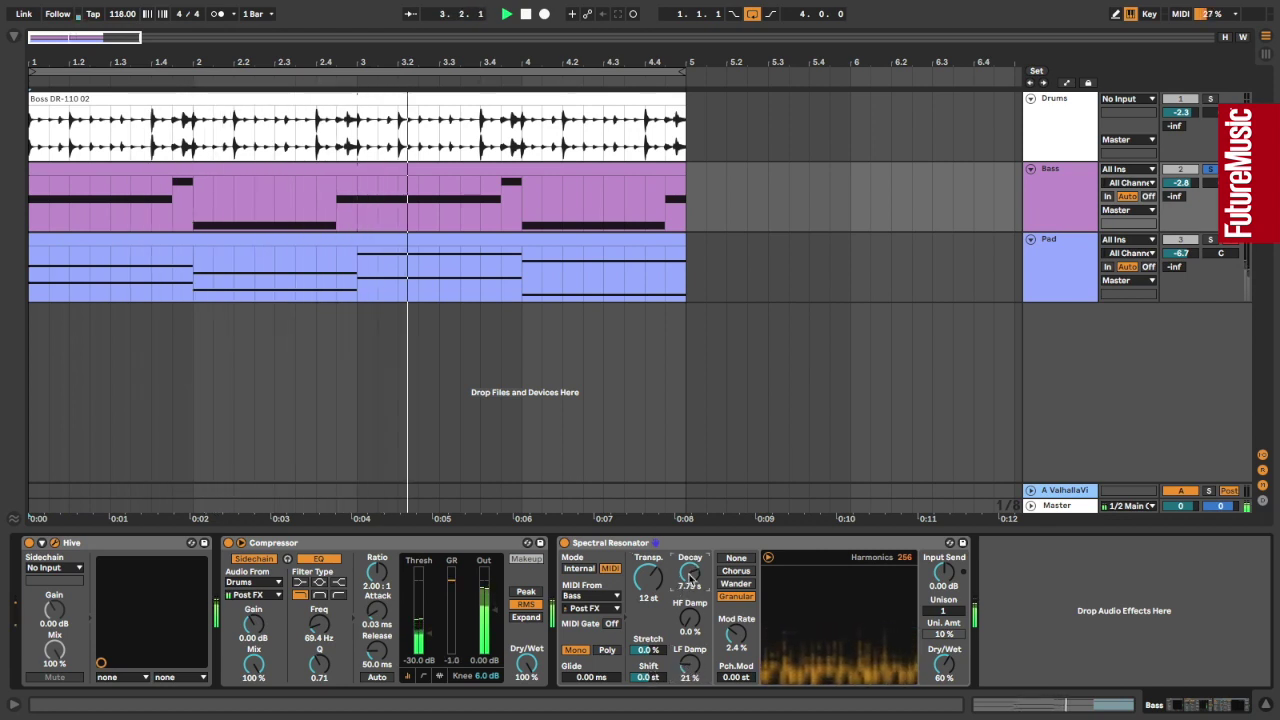
pyautogui.moveTo(736, 634); pyautogui.dragTo(736, 629)
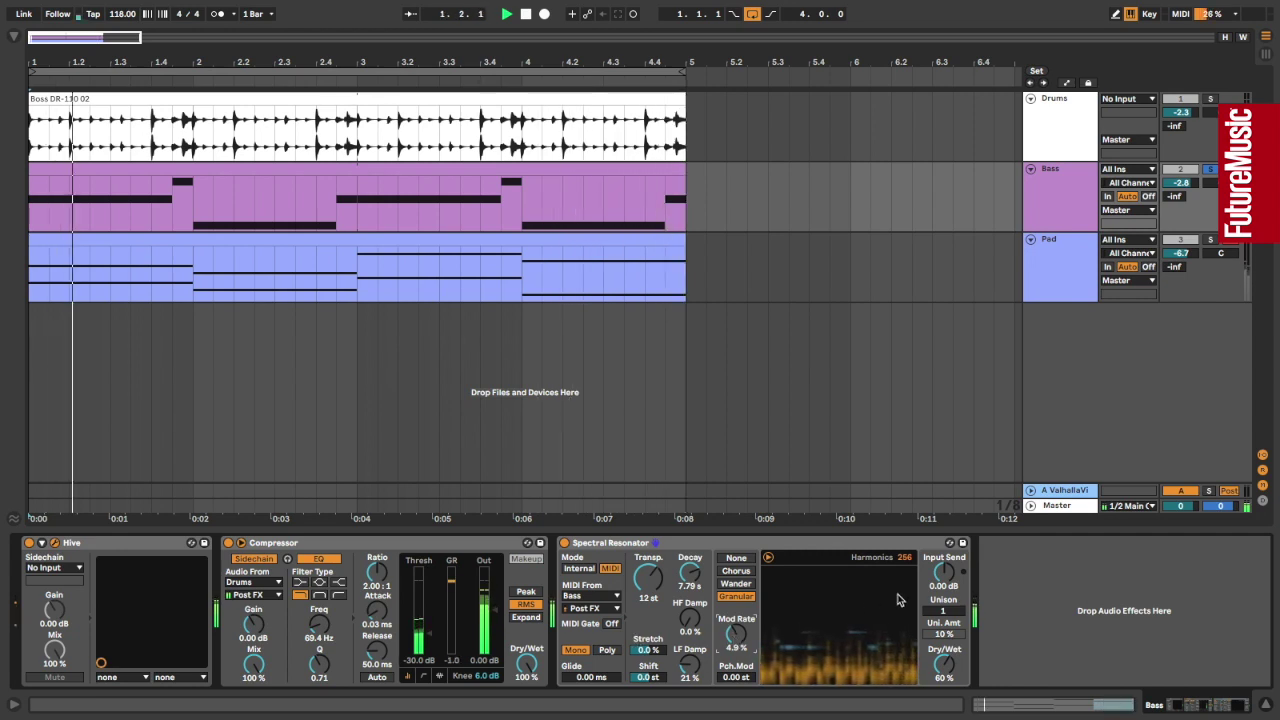
# Step: Set Unison to 2 voices with a 0.7% Unison Amount and reduce Harmonics to 35
pyautogui.click(943, 612)
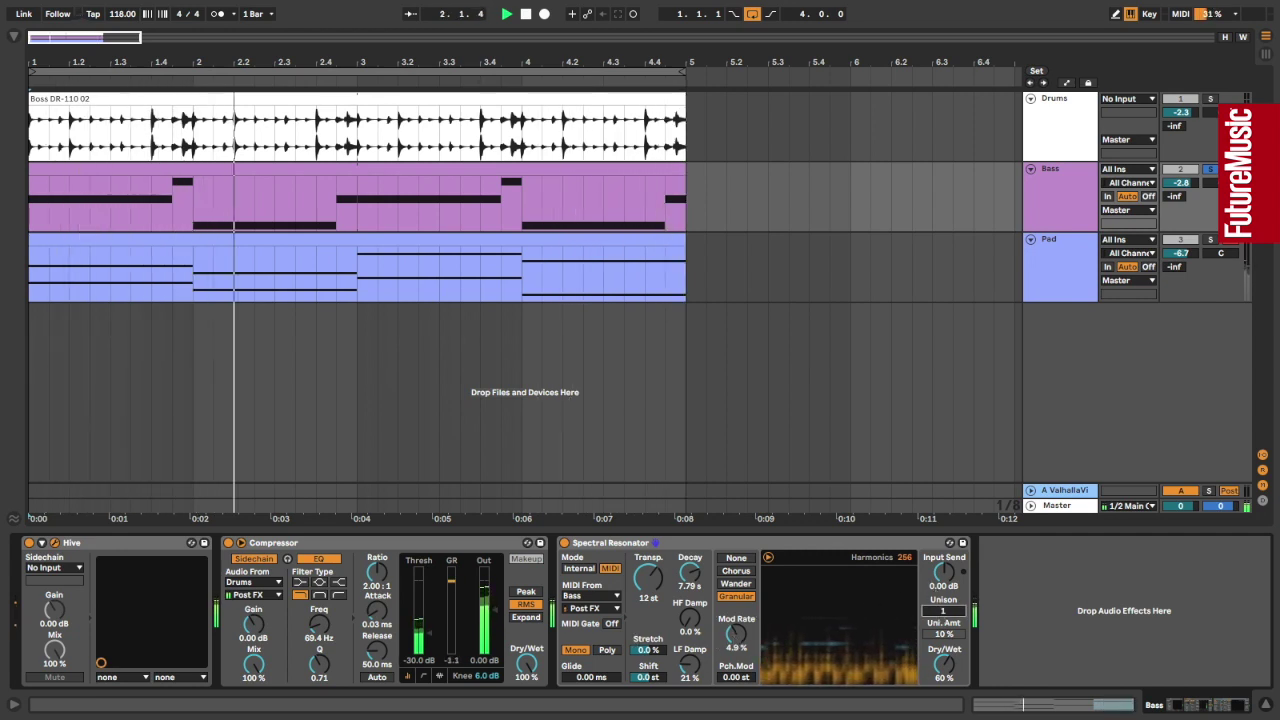
pyautogui.moveTo(943, 611); pyautogui.dragTo(943, 646)
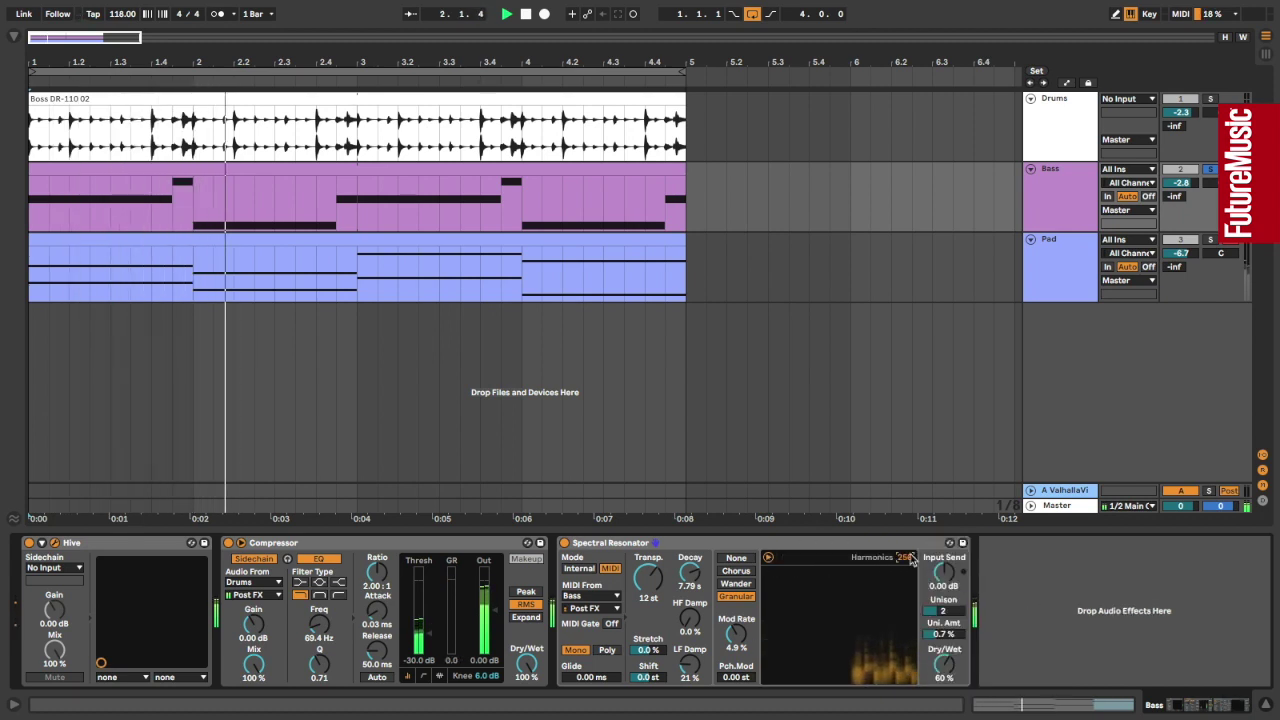
pyautogui.moveTo(906, 558); pyautogui.dragTo(906, 577)
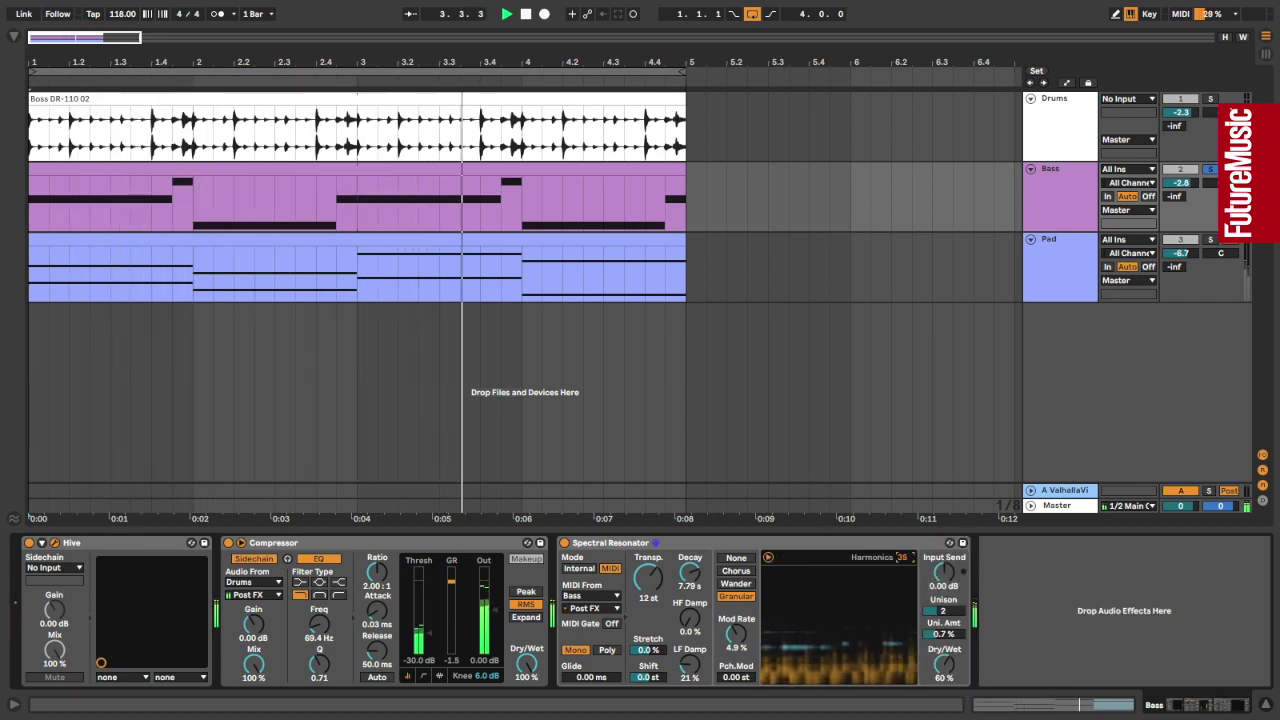
# Step: Switch the modulation to Chorus and set Dry/Wet to 56%, HF Damp to 31% and Stretch to 97%
pyautogui.click(735, 582)
pyautogui.click(736, 572)
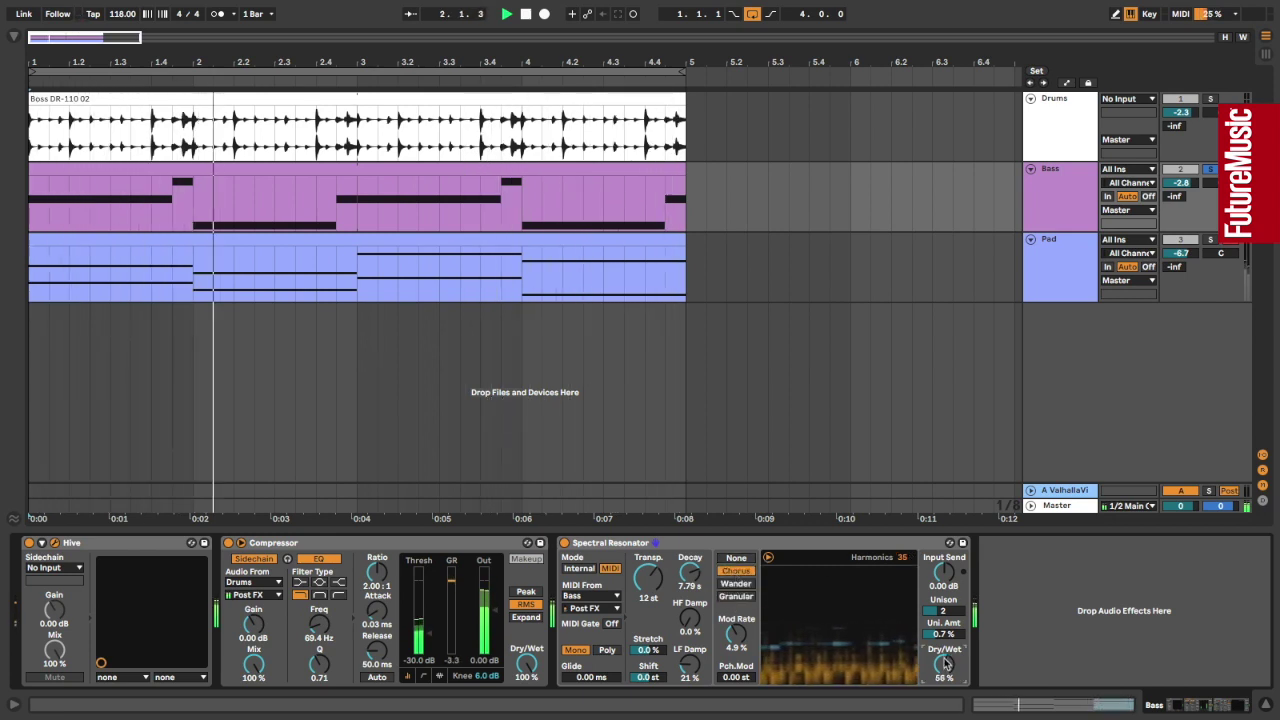
pyautogui.moveTo(697, 623); pyautogui.dragTo(691, 619)
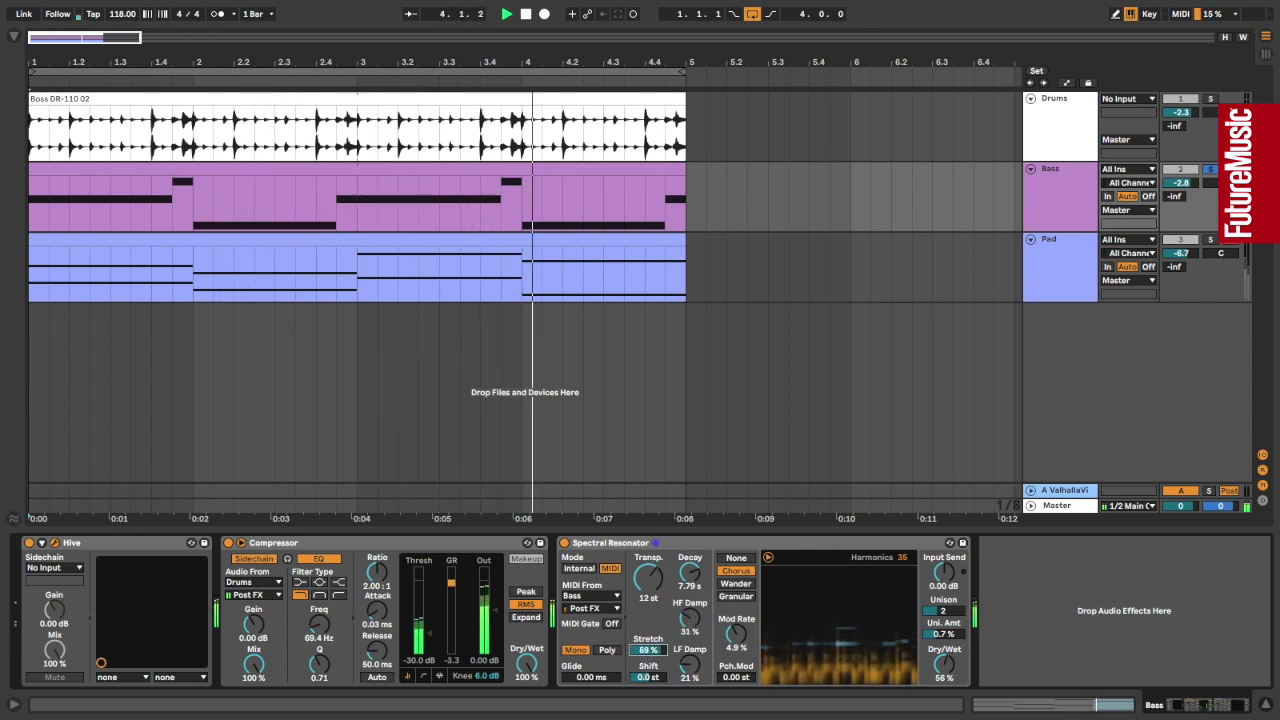
pyautogui.moveTo(648, 650); pyautogui.dragTo(648, 656)
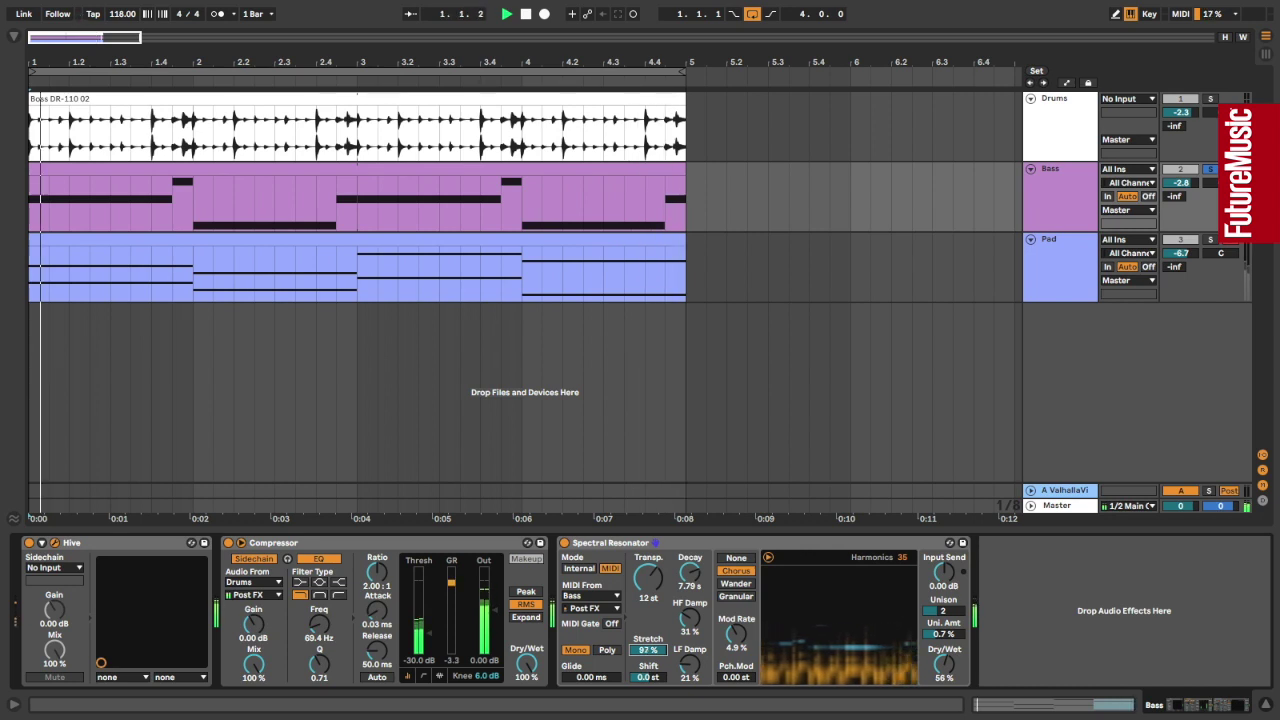
# Step: Set the resonator's Decay to 1.76 s and Dry/Wet to 60%, and solo the Drums alongside the Bass
pyautogui.moveTo(690, 573); pyautogui.dragTo(690, 593)
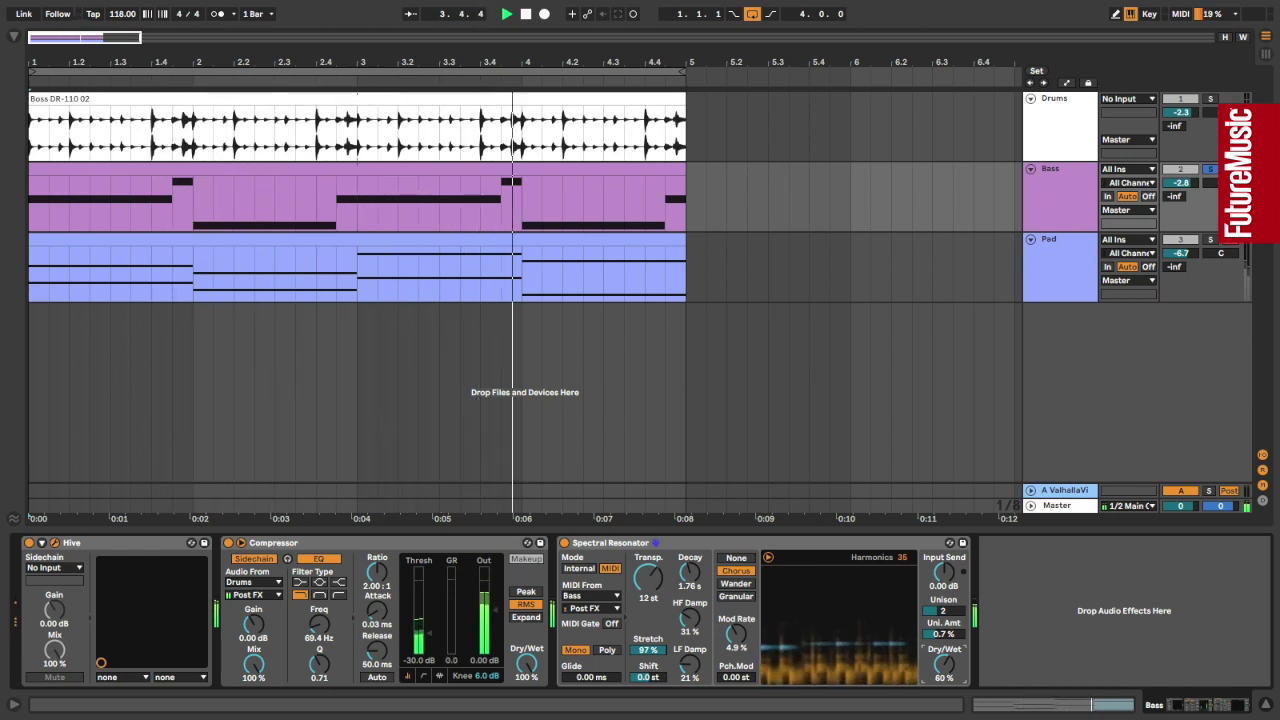
pyautogui.click(1210, 101)
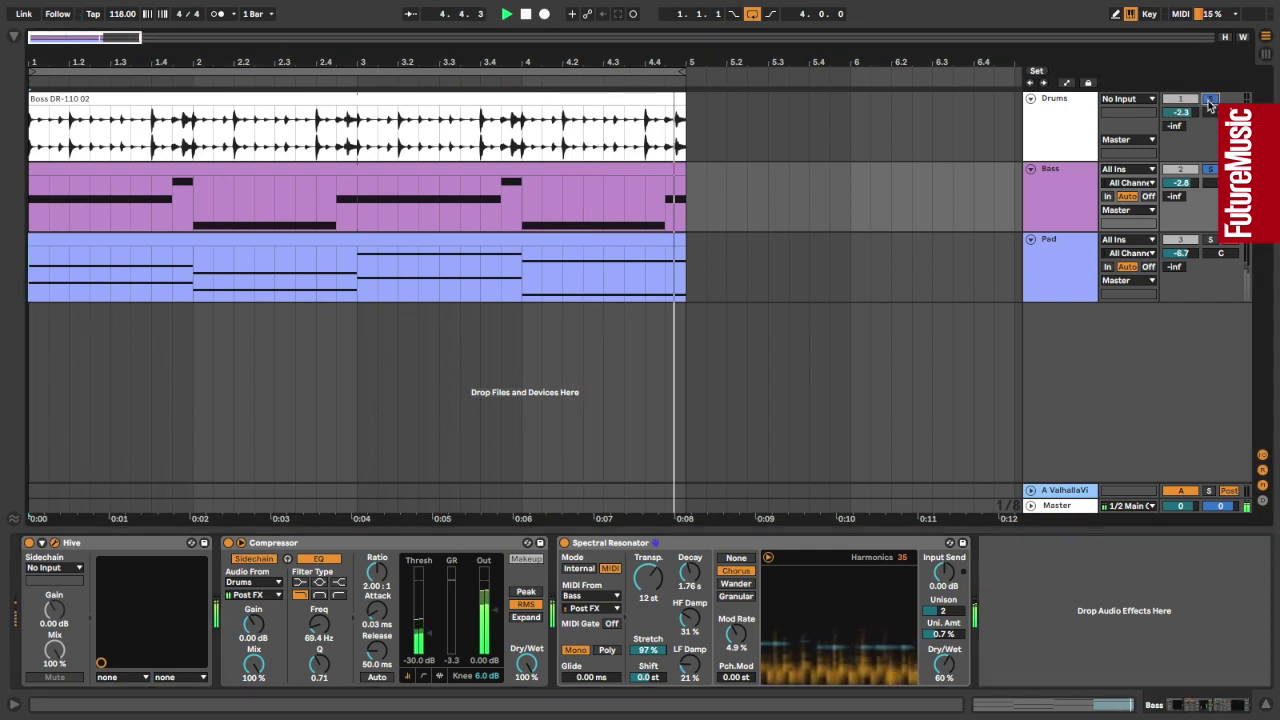